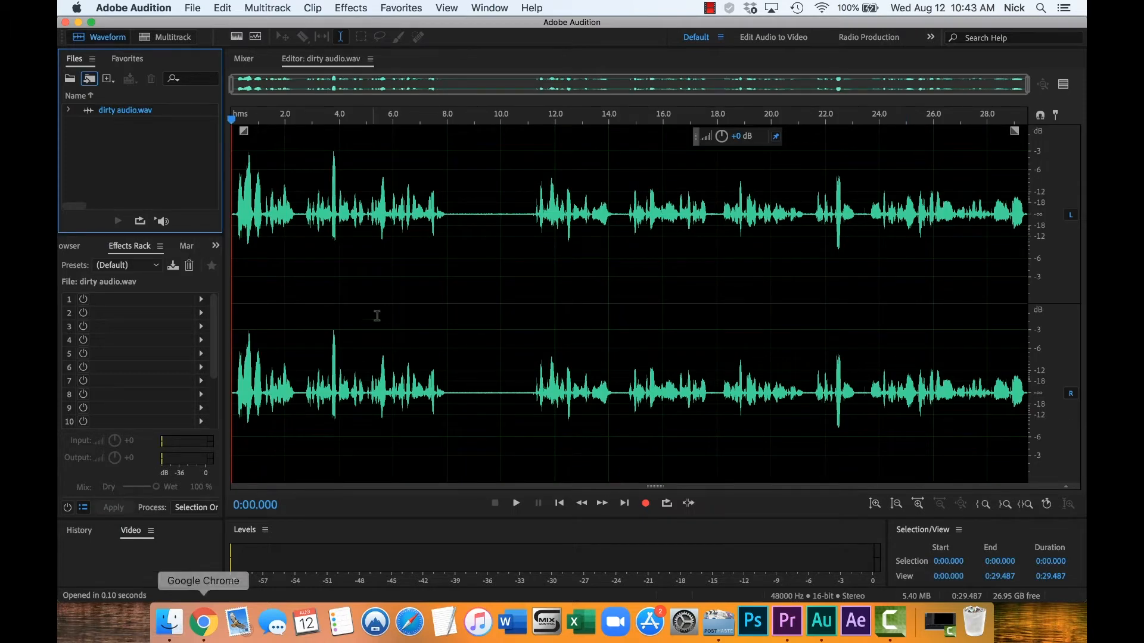
Open dirty audio.wav from the project's 04 Audio folder in Adobe Audition CC 2019
click(170, 623)
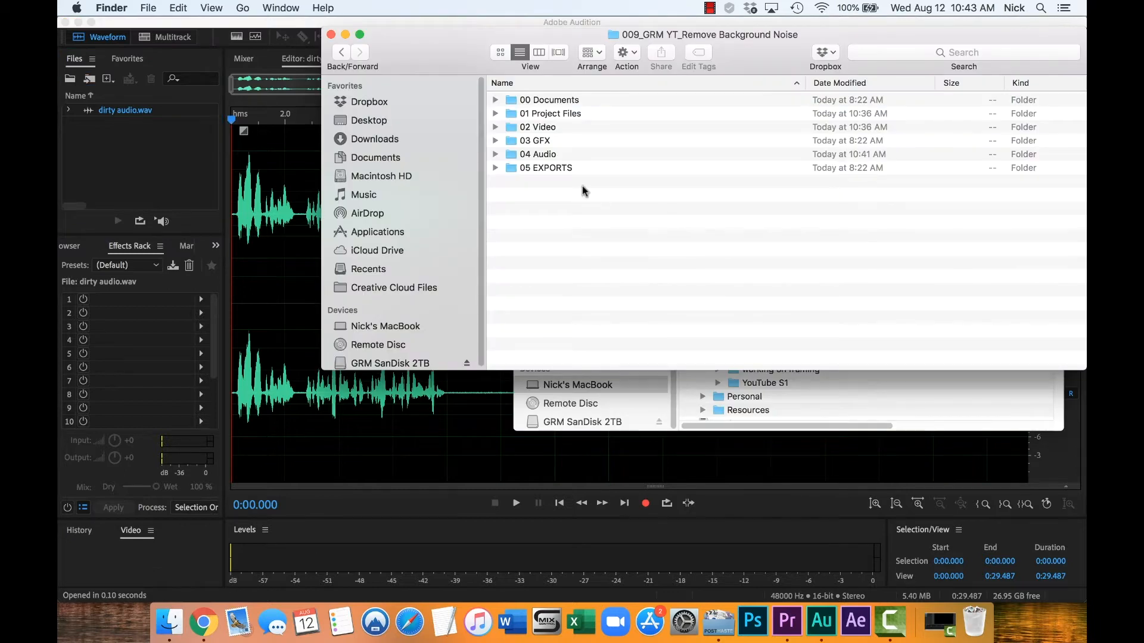
click(495, 154)
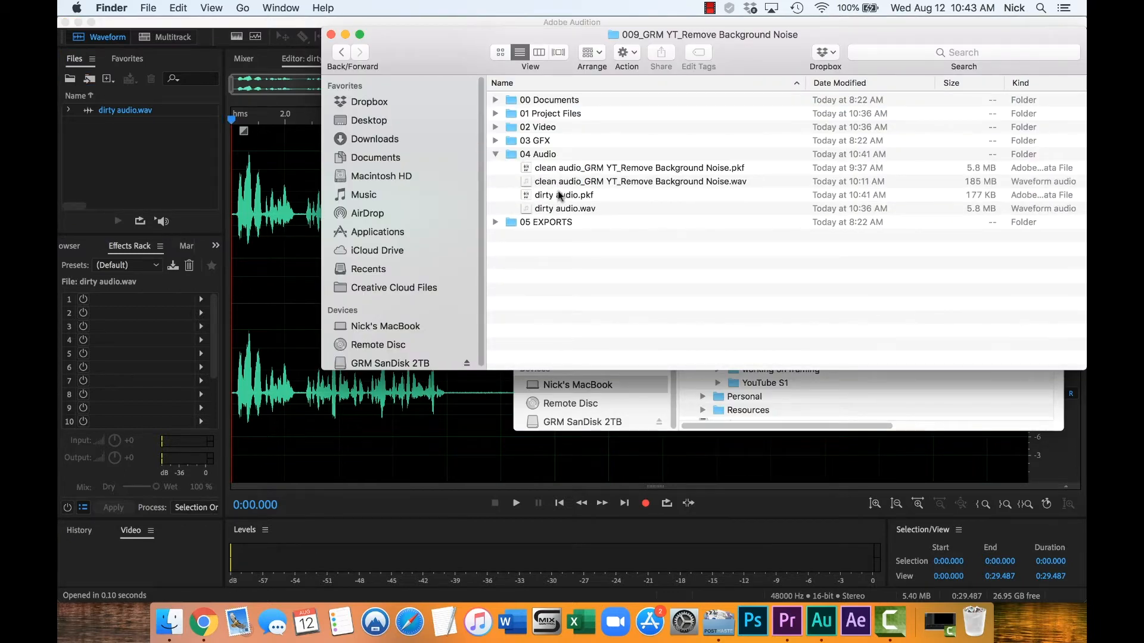
right_click(560, 210)
mouse_move(575, 229)
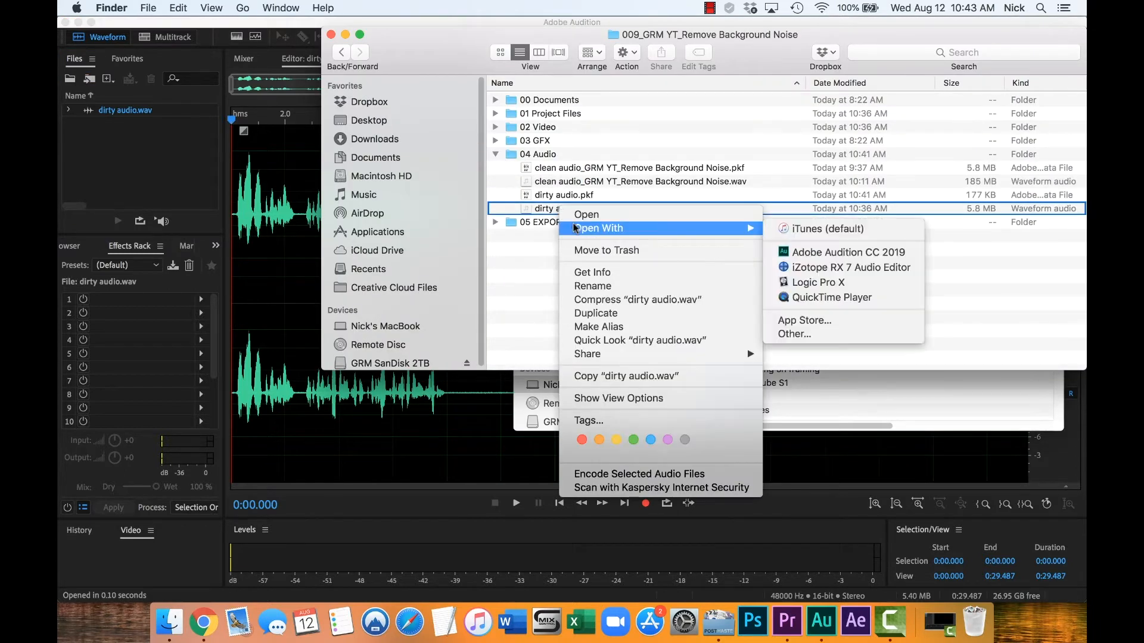
click(806, 253)
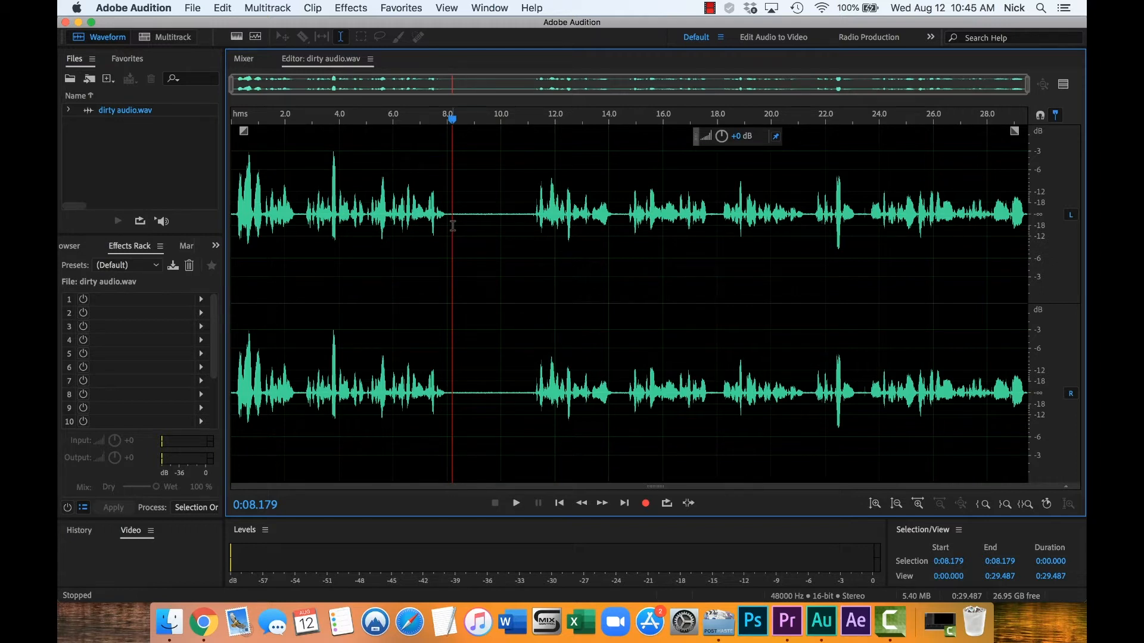
Select the noise-only pause from about 8.3 to 10.9 seconds in the waveform and play it back
click(457, 225)
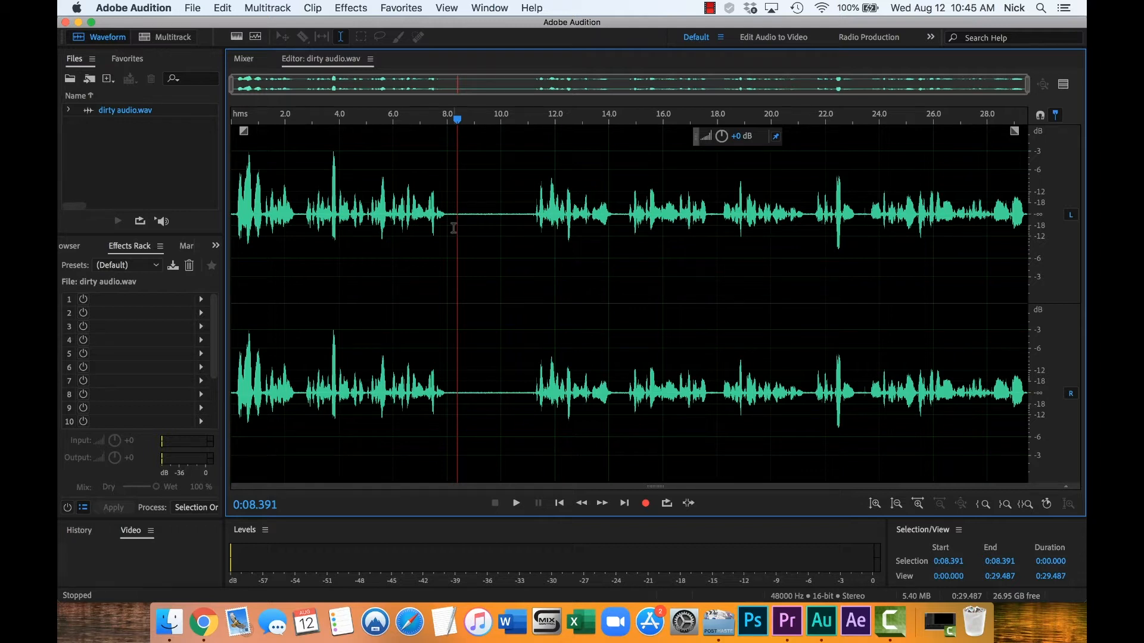
click(459, 227)
drag(456, 230, 525, 239)
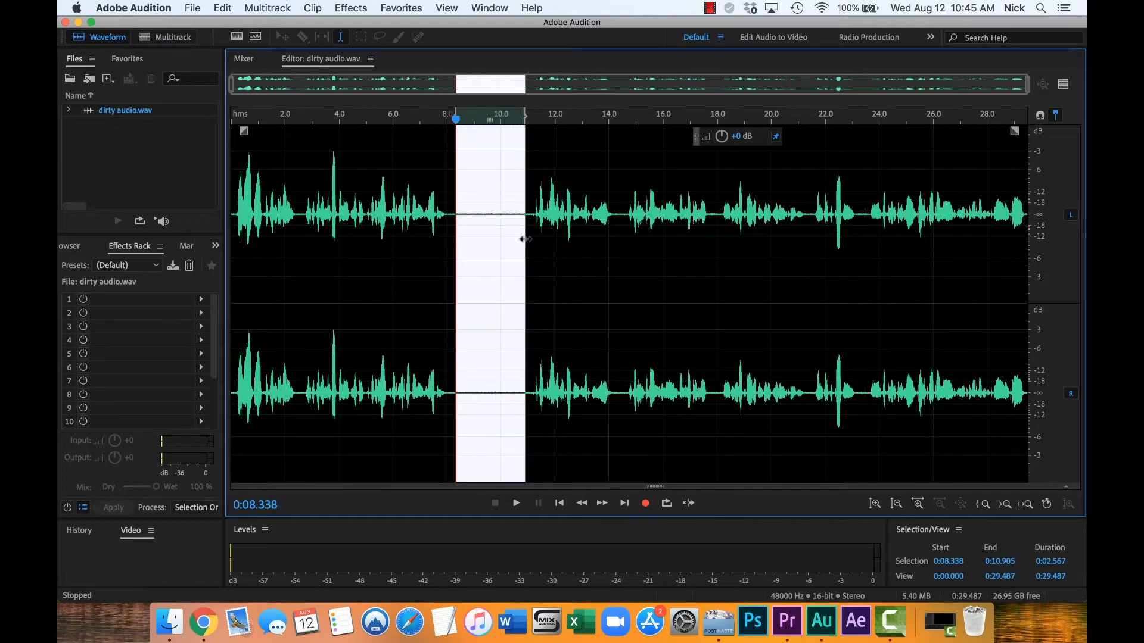
key(space)
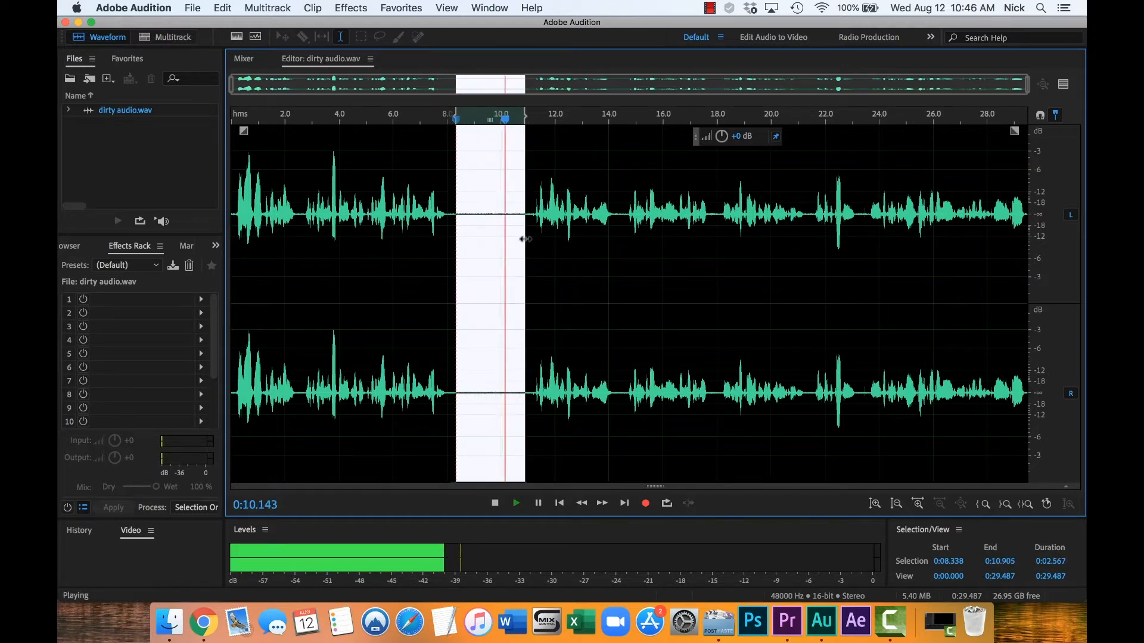
key(space)
key(space)
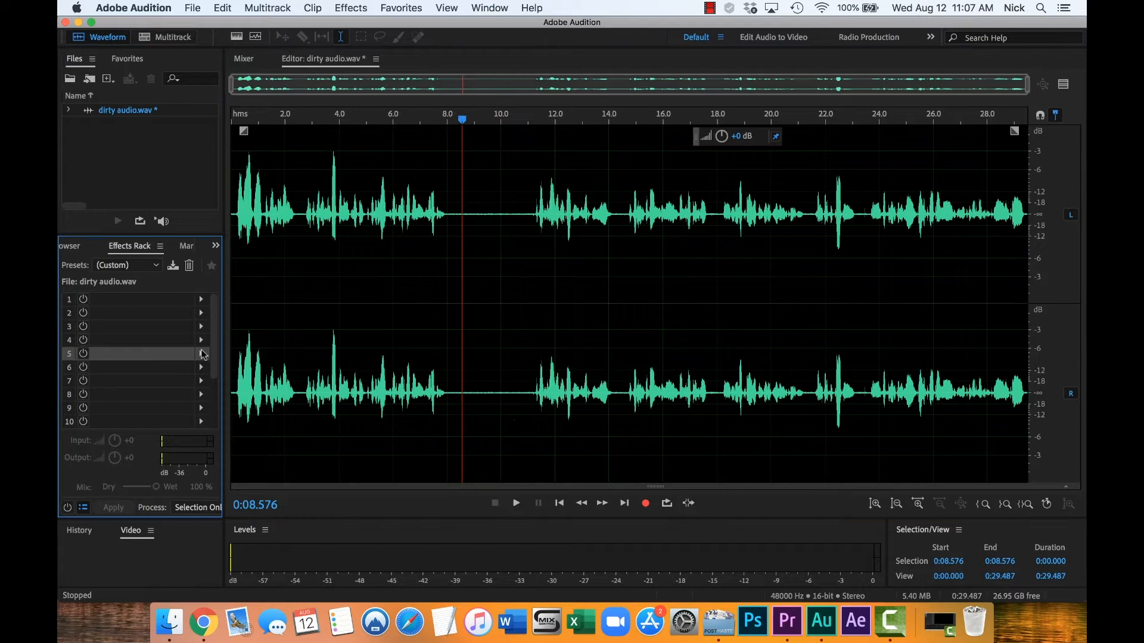
Add Adaptive Noise Reduction to effects rack slot 5 with default settings and preview it on the noise-only pause
click(201, 354)
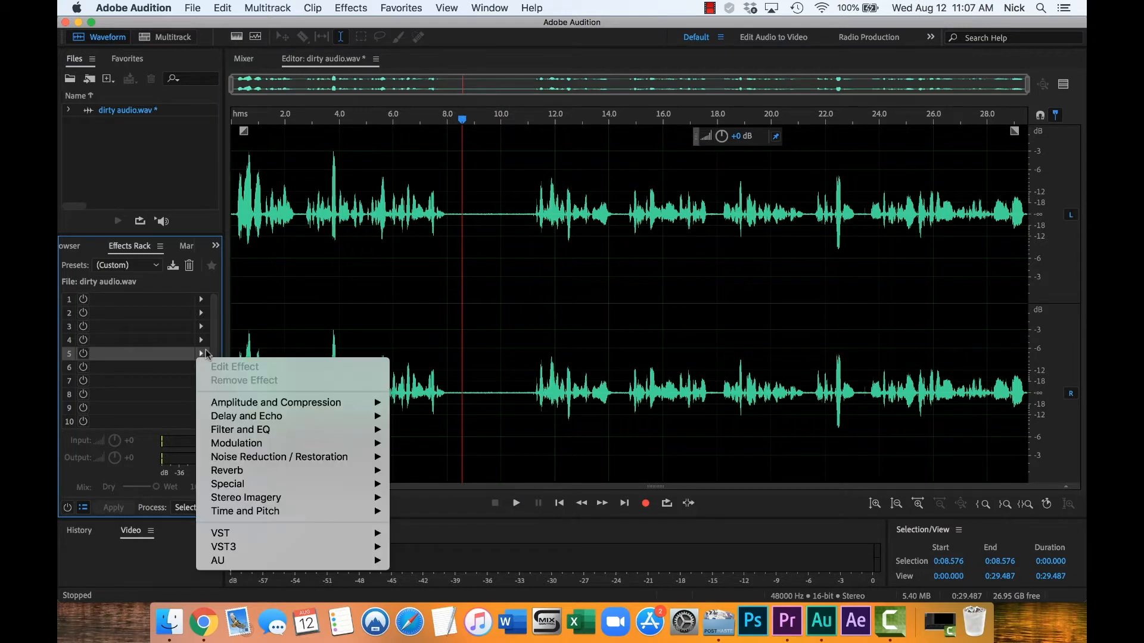
mouse_move(311, 457)
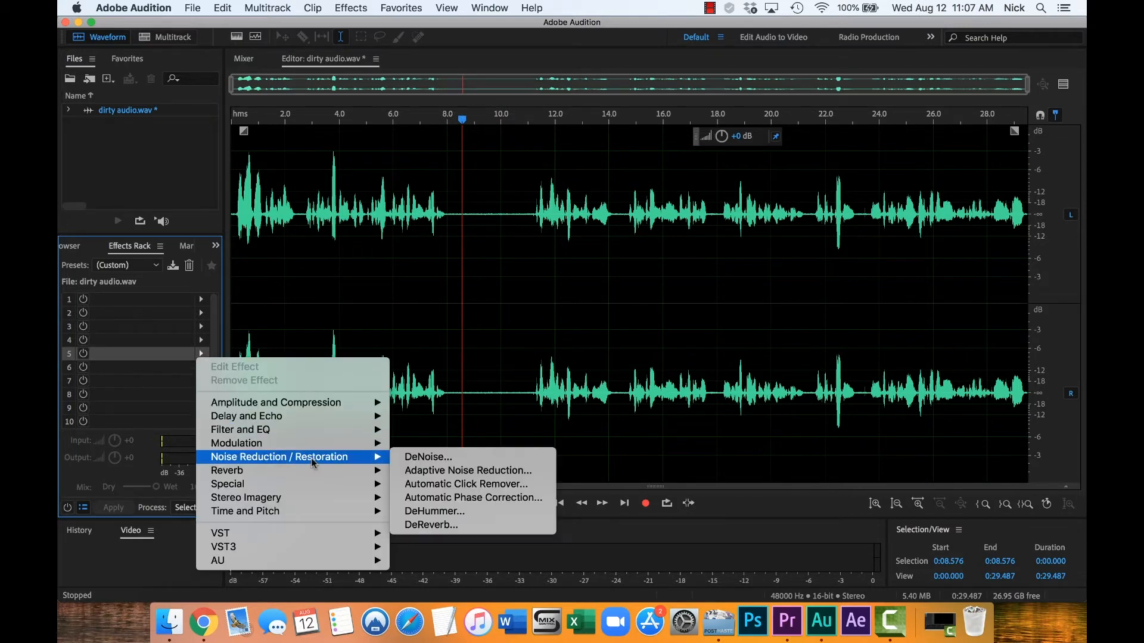
click(465, 471)
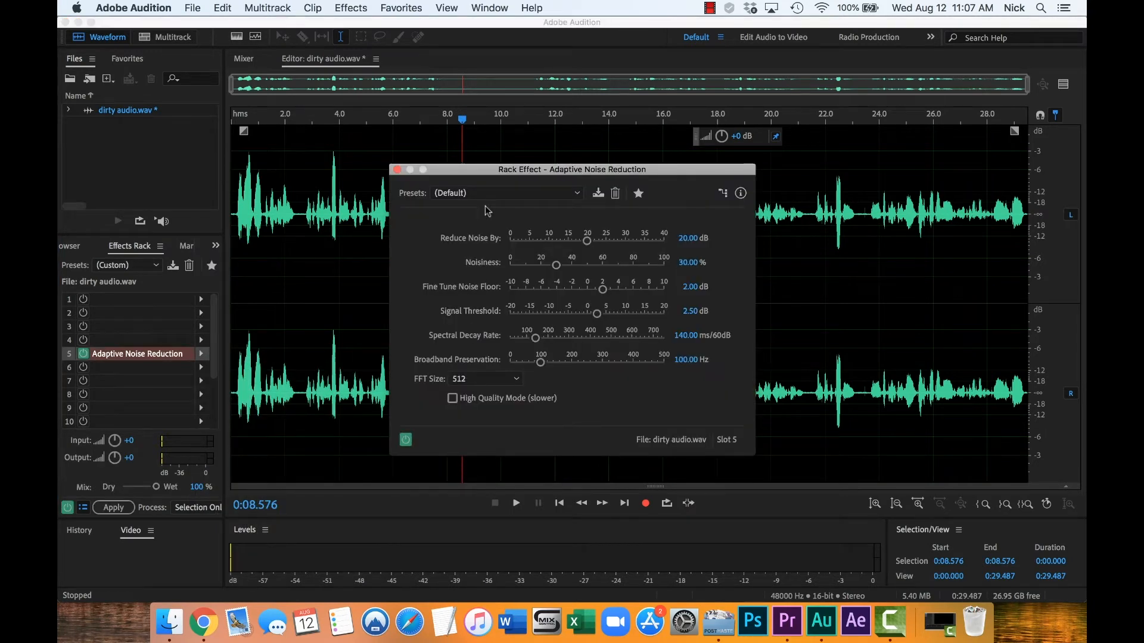
key(space)
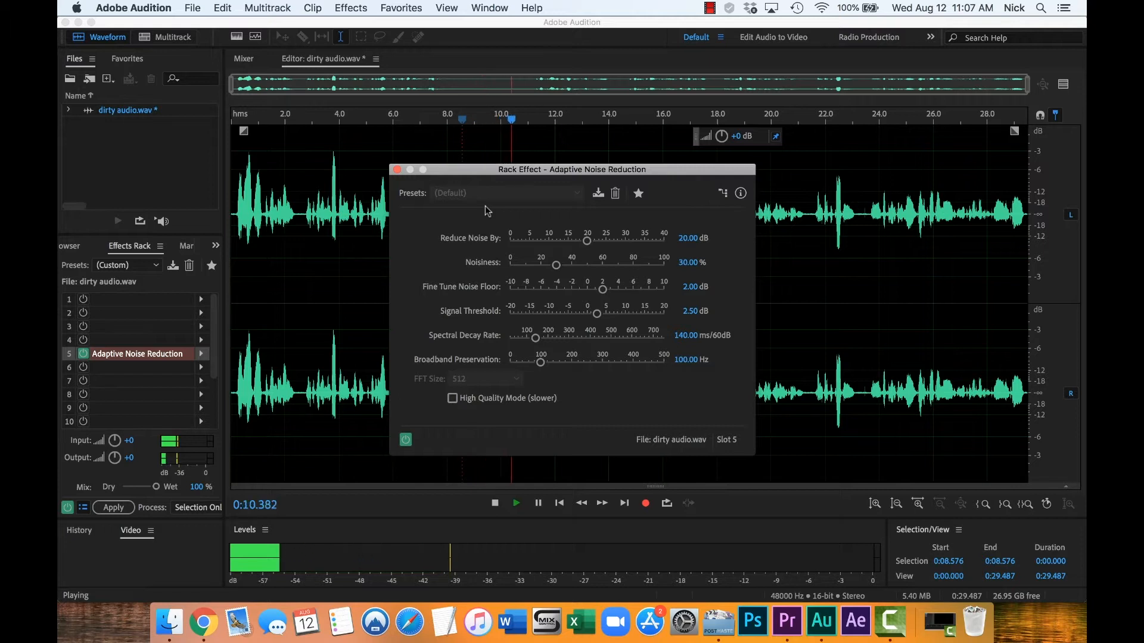
key(space)
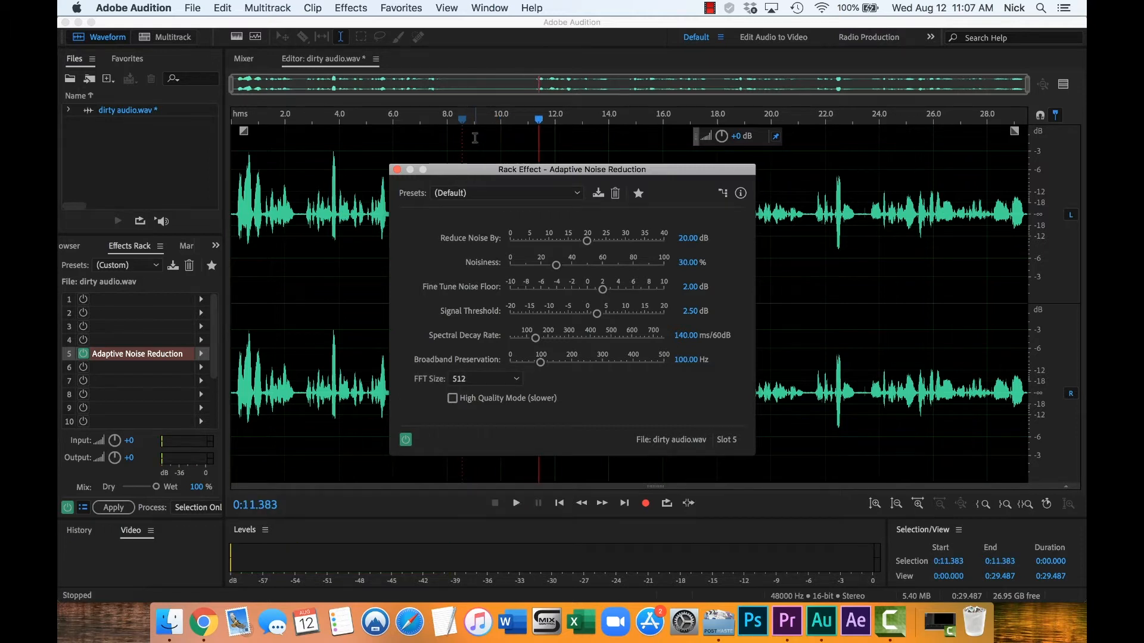
click(476, 138)
key(space)
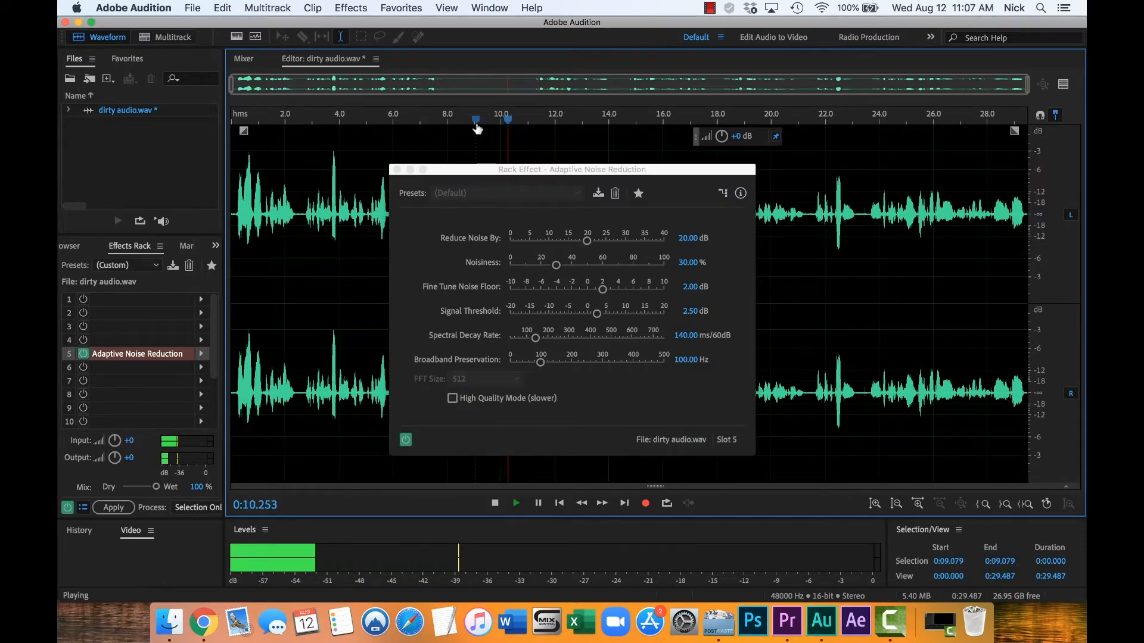
key(space)
Play the opening speech from about 0.1 seconds to hear Adaptive Noise Reduction on the voice
click(309, 262)
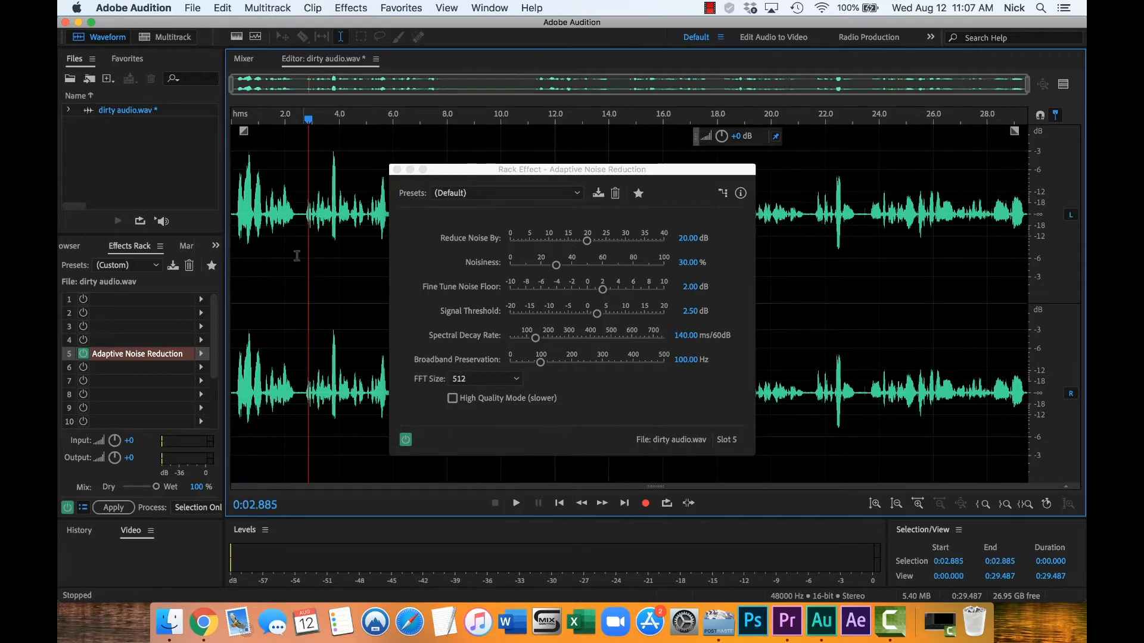
drag(296, 259, 156, 273)
click(234, 236)
click(237, 227)
key(space)
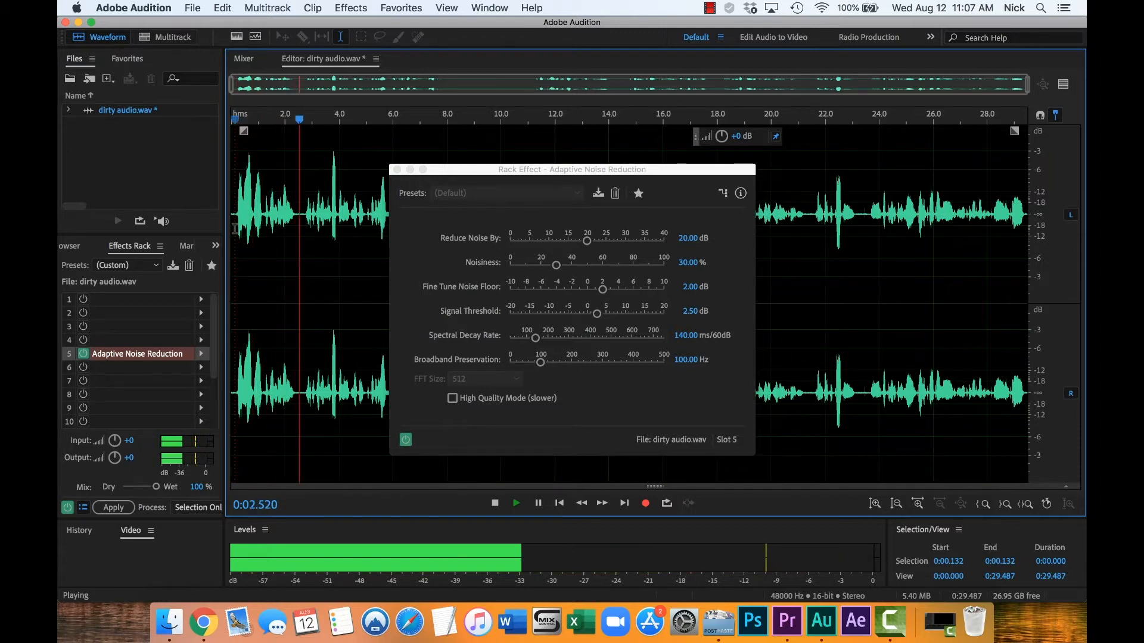
key(space)
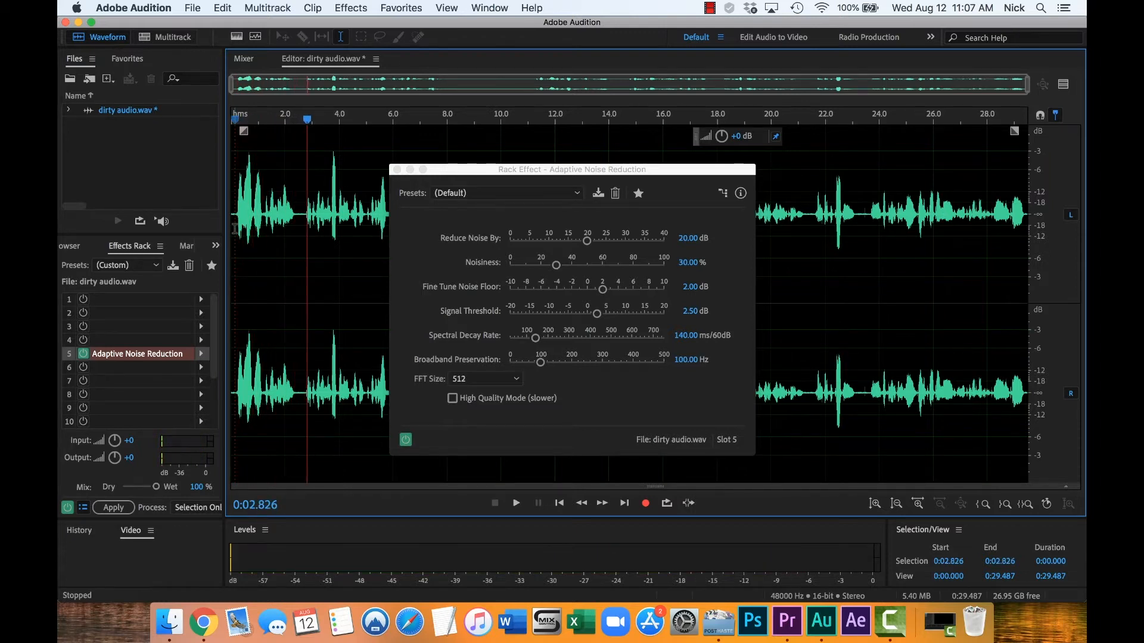
Close the Adaptive Noise Reduction settings and remove the effect from rack slot 5
click(397, 169)
click(201, 354)
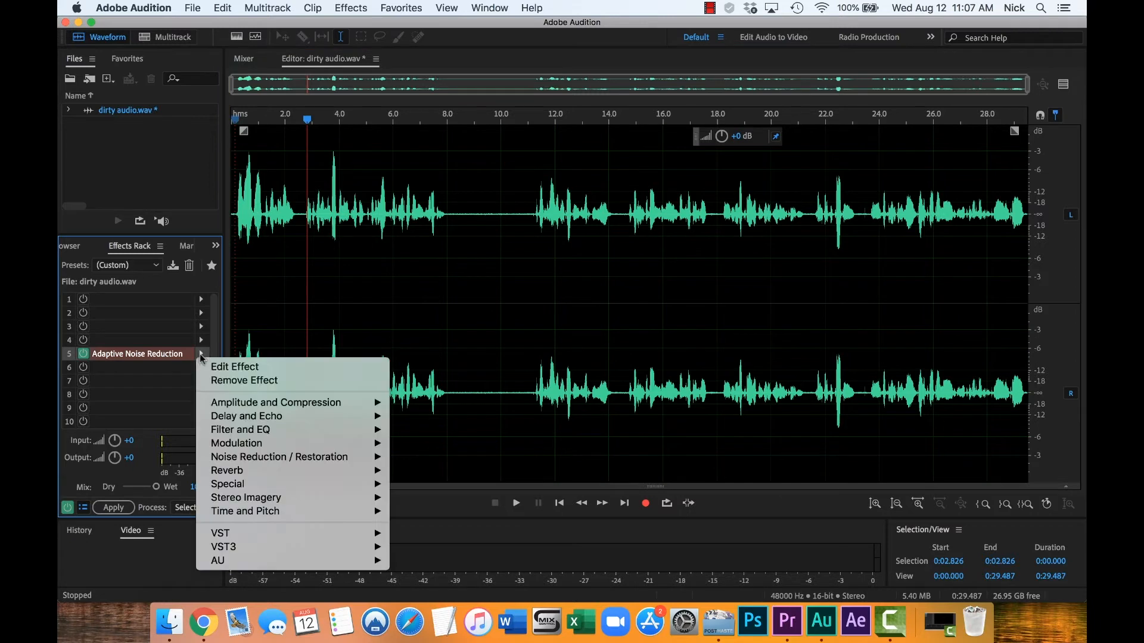
click(221, 378)
Open the Noise Reduction process effect, capture a noise print from the selected pause, and preview the sound
click(350, 8)
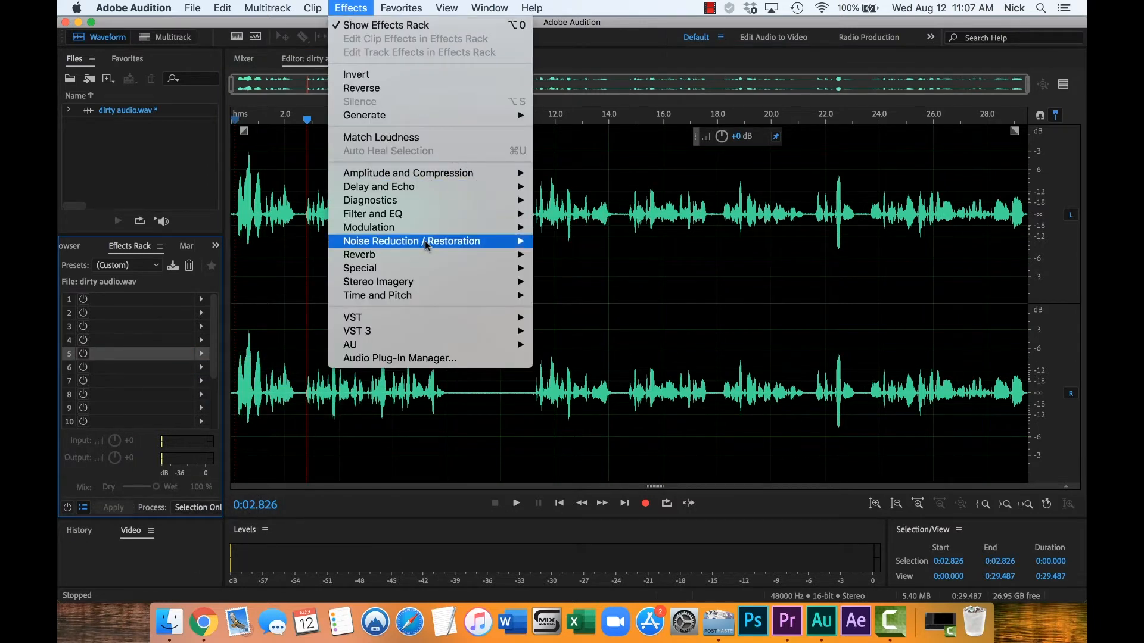
mouse_move(424, 241)
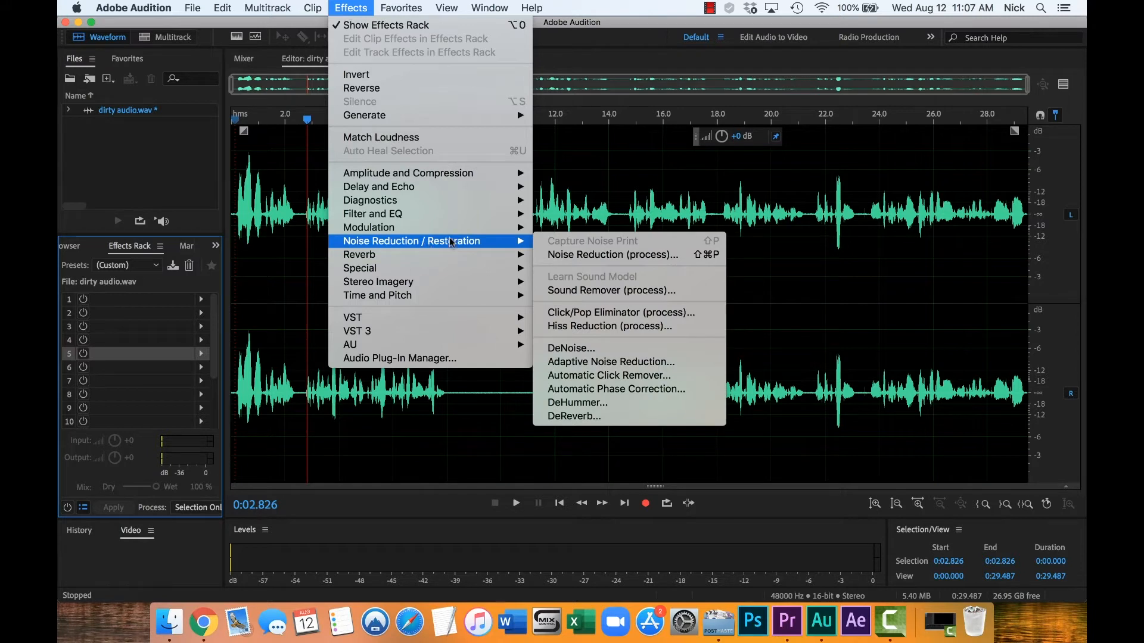
click(610, 254)
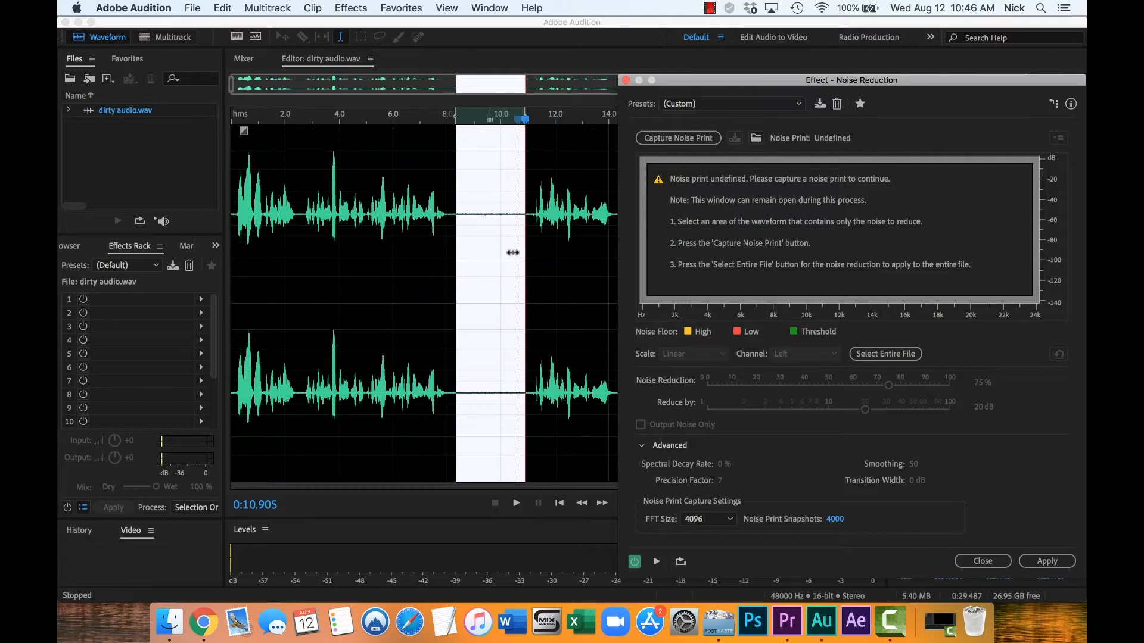
click(679, 142)
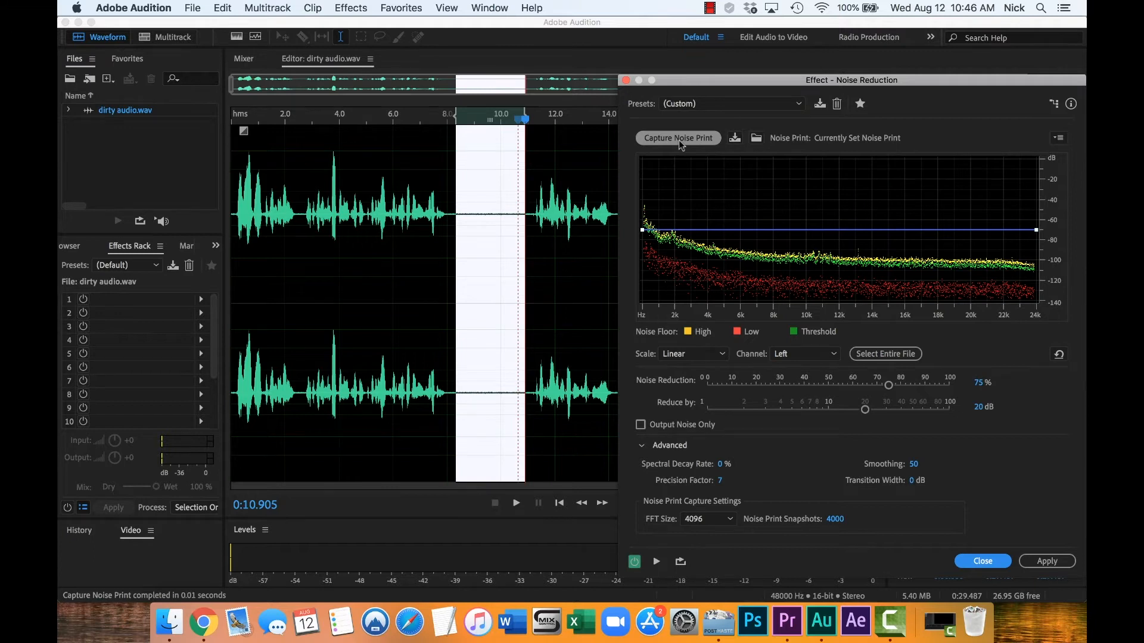
key(space)
key(space)
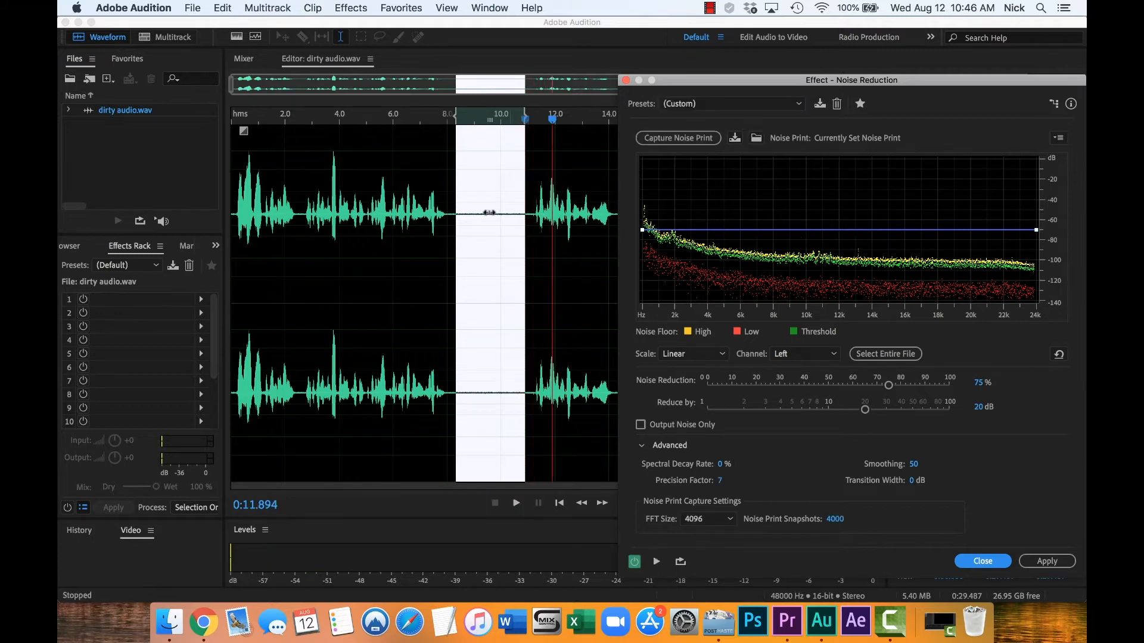
Select the entire file and apply the Noise Reduction effect to it
click(879, 355)
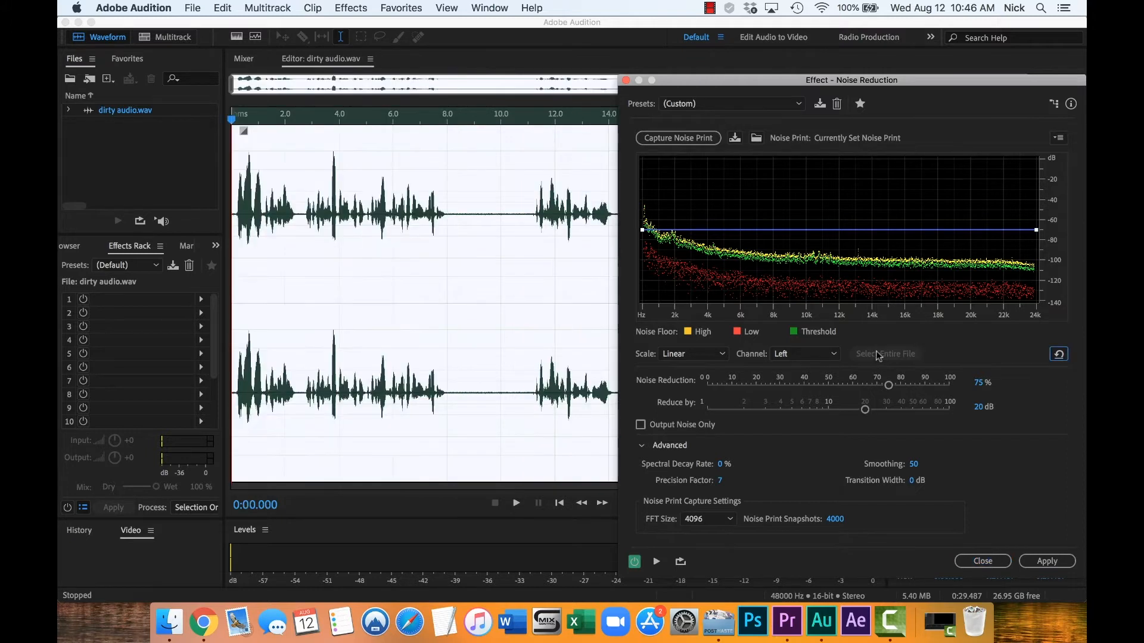
key(space)
click(1046, 561)
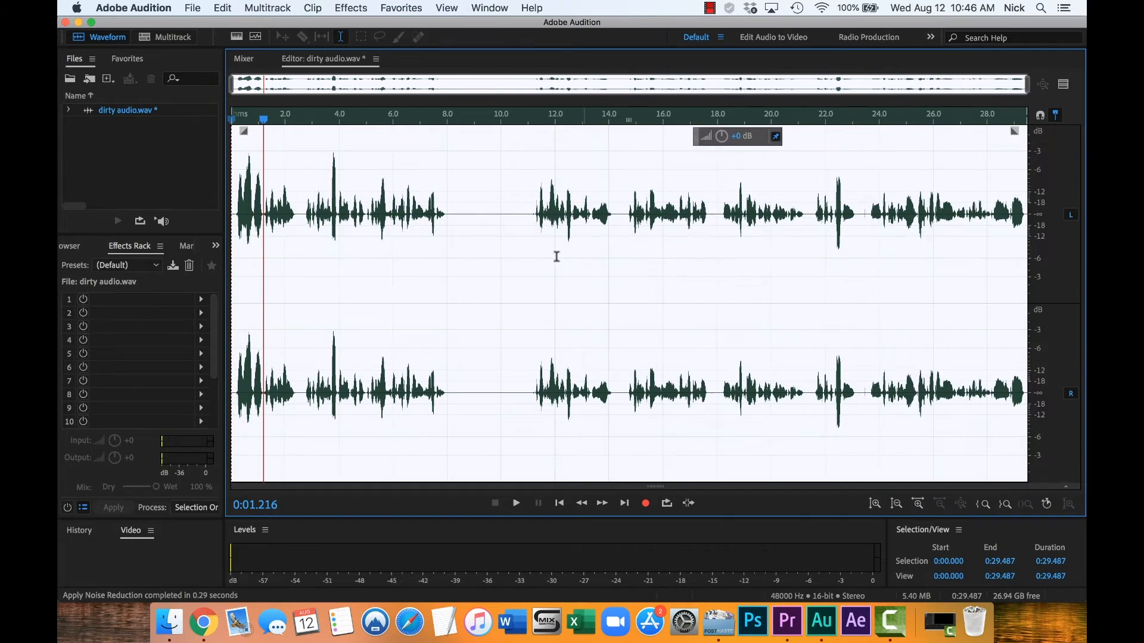
Play the processed speech, and replay the pause from about 8.4 seconds to check the noise removal
key(space)
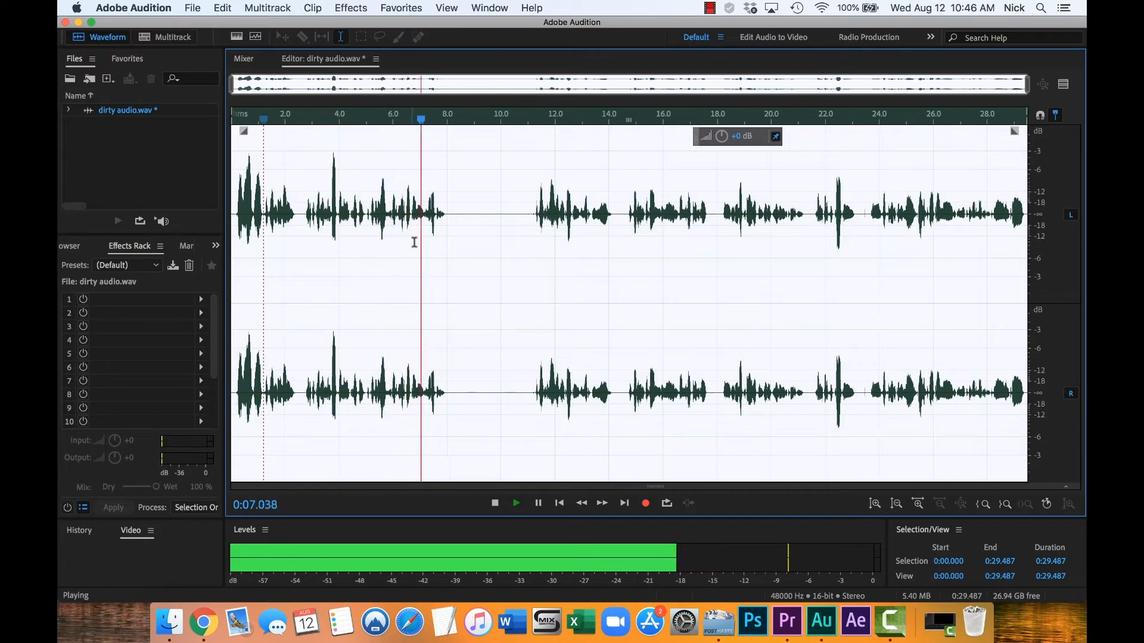
key(space)
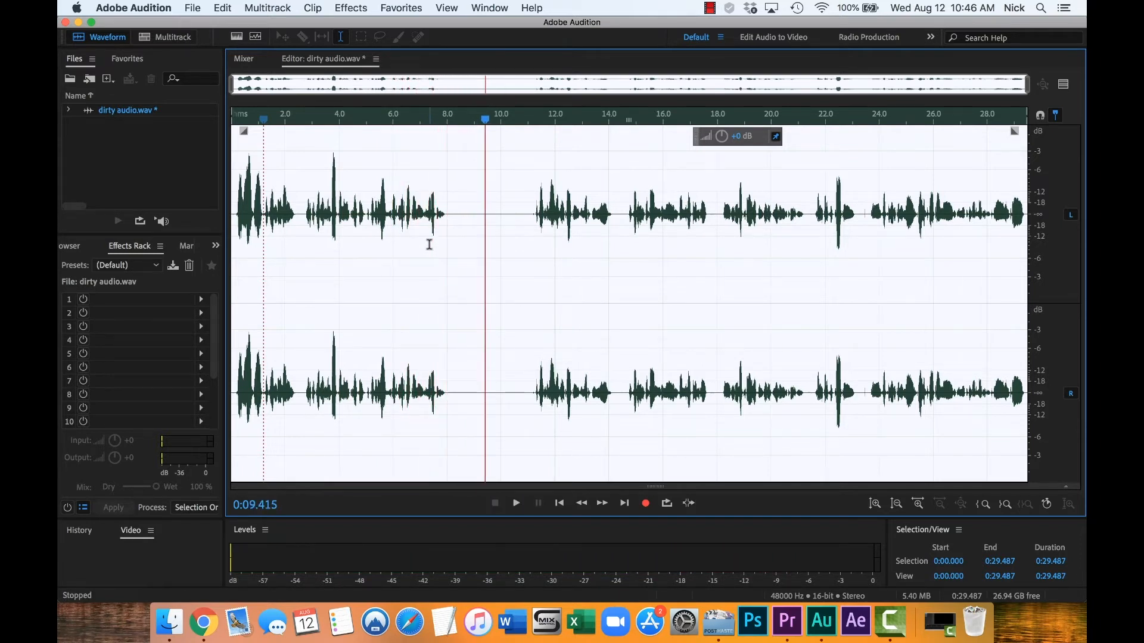
click(459, 233)
key(space)
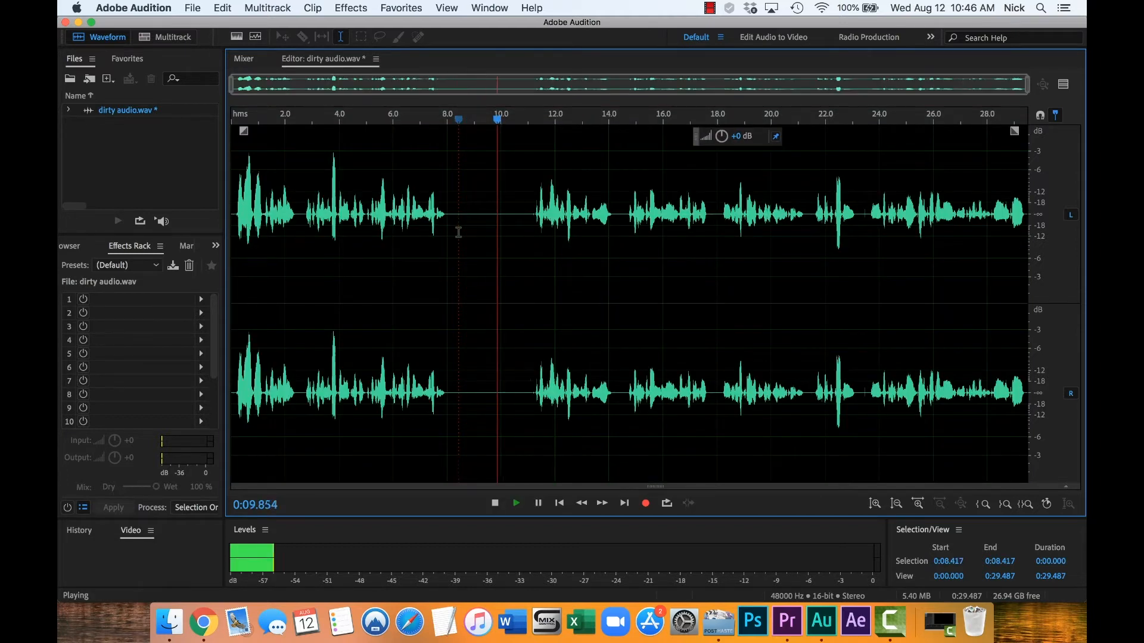
key(space)
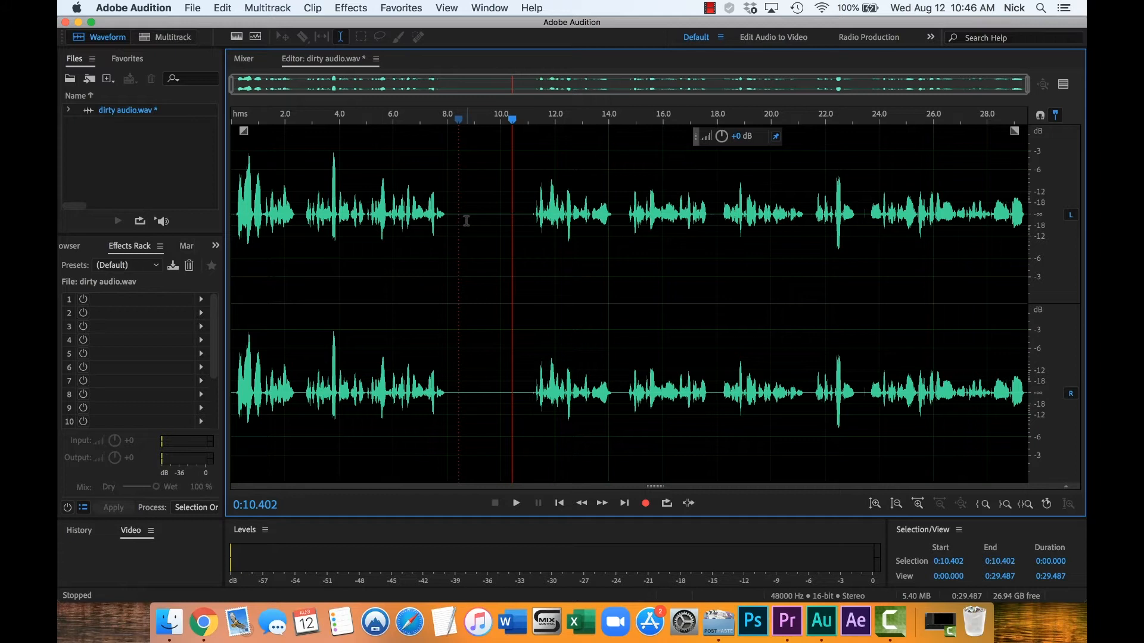
Undo the applied noise reduction and play the original pause from about 8.9 seconds for comparison
double_click(467, 220)
click(470, 220)
key(space)
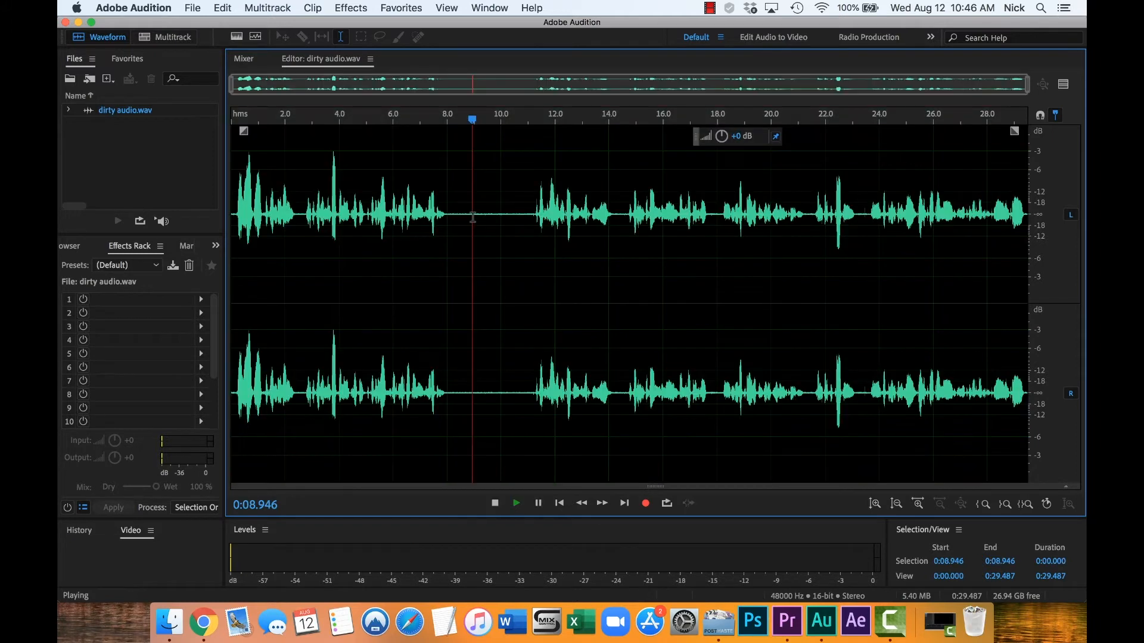
Select the pause from about 8.5 to 10.4 seconds, reopen the Noise Reduction process effect, and preview the selection
drag(462, 223, 510, 223)
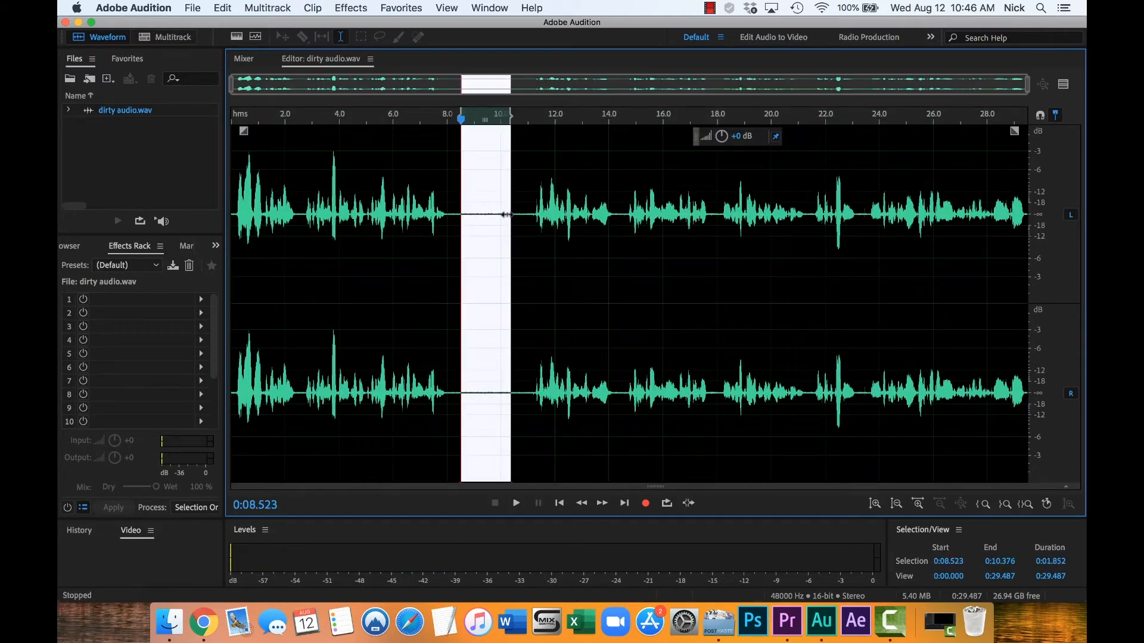
click(358, 9)
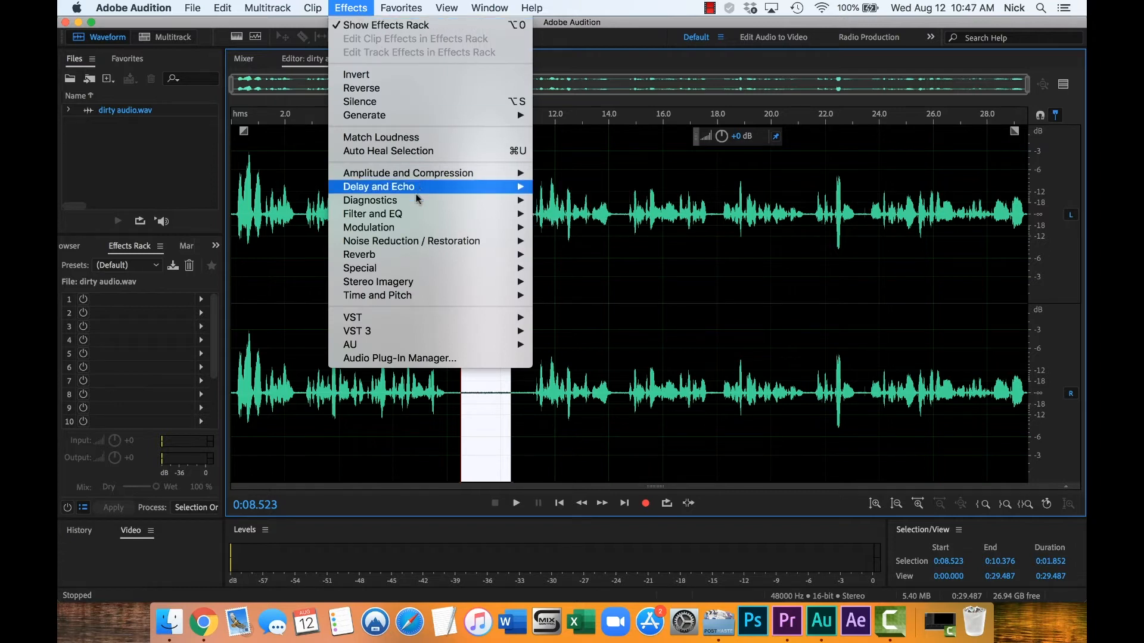
mouse_move(437, 238)
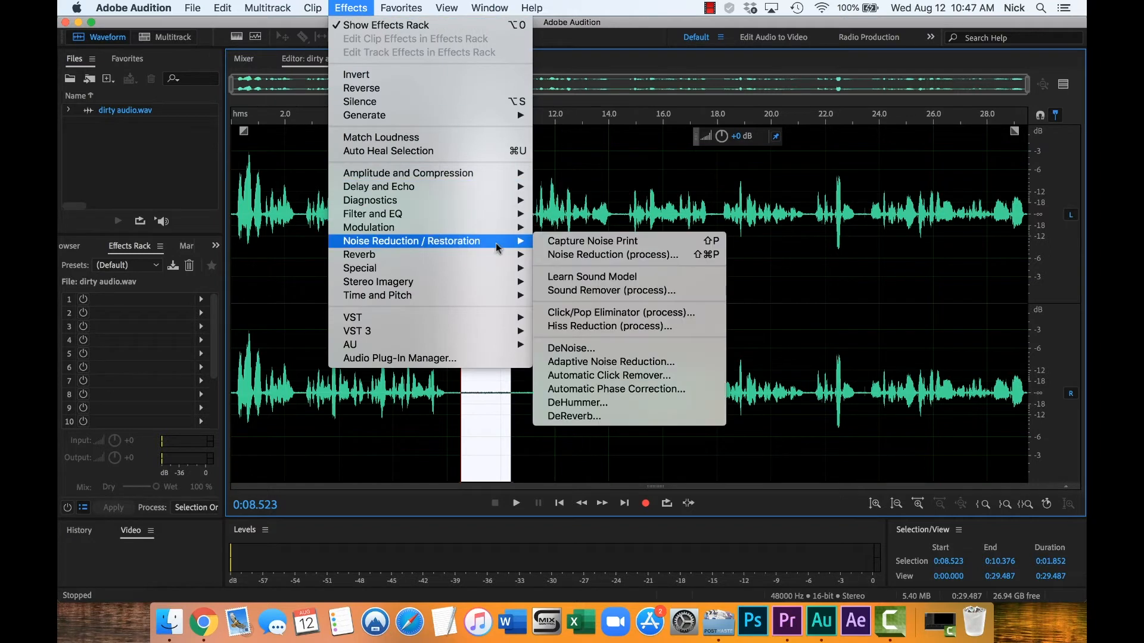
click(614, 255)
key(space)
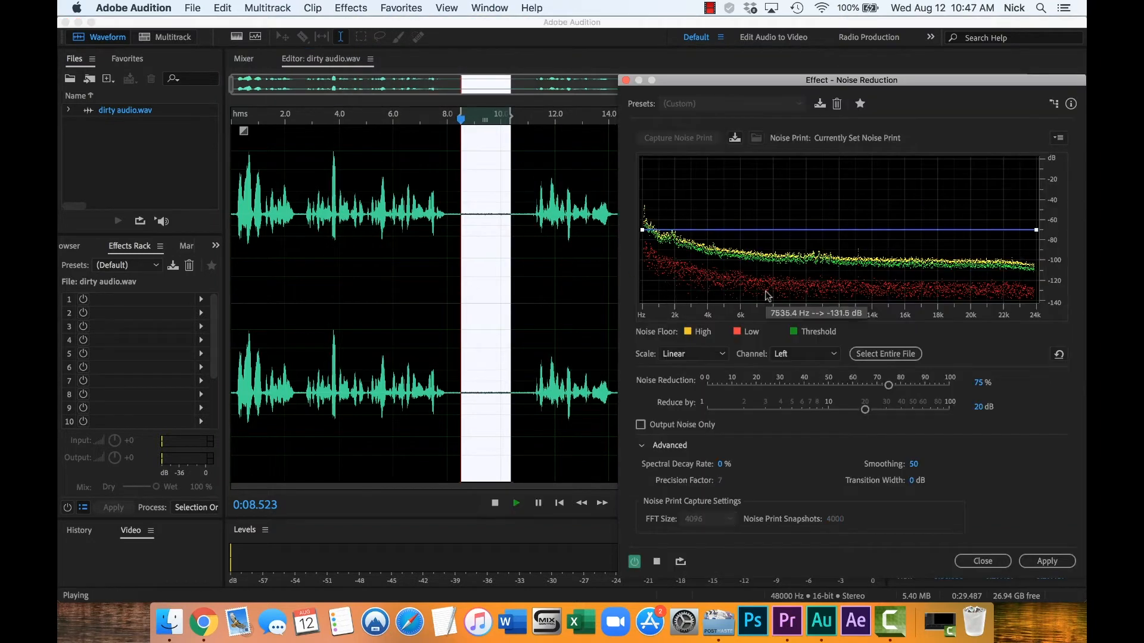
key(space)
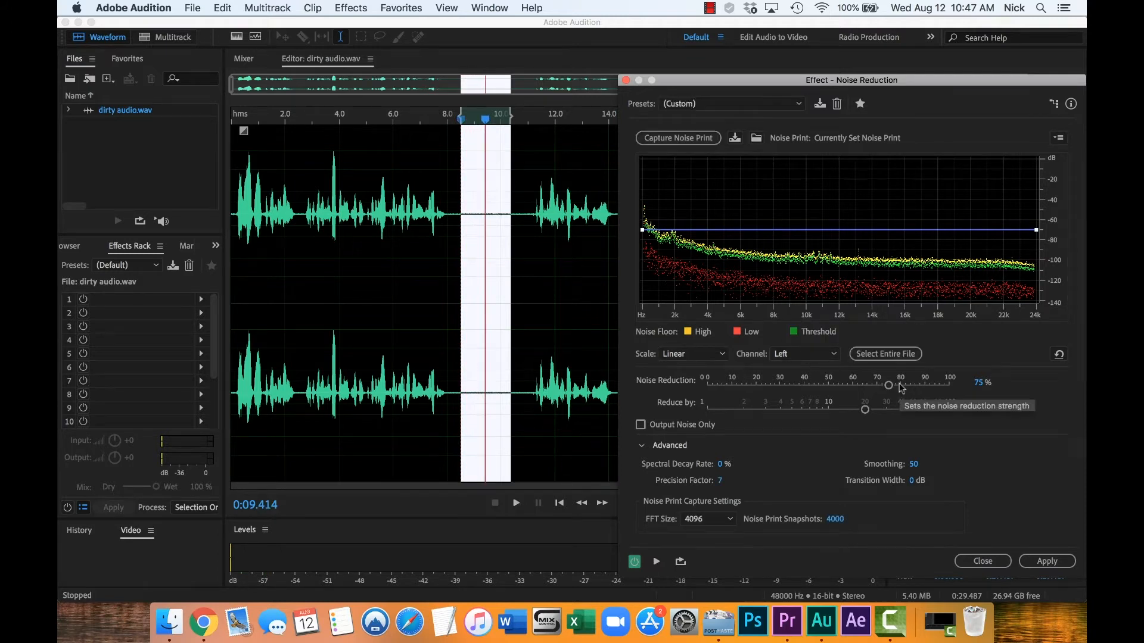
Set the Noise Reduction amount to 100% and preview the pause from about 8.6 seconds
drag(899, 386, 989, 392)
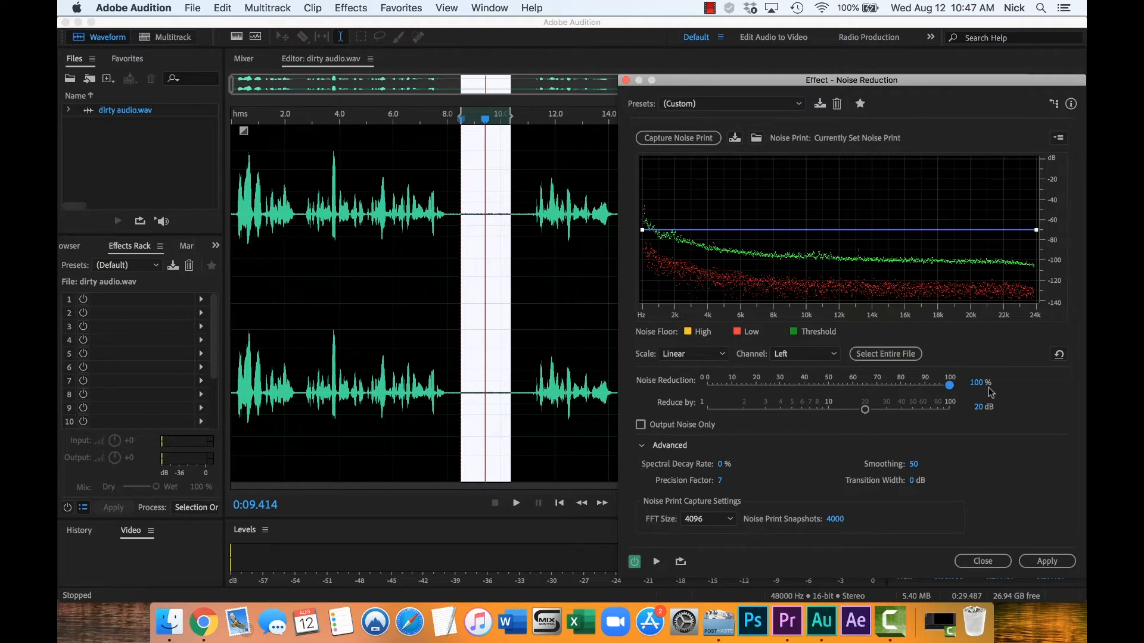
key(space)
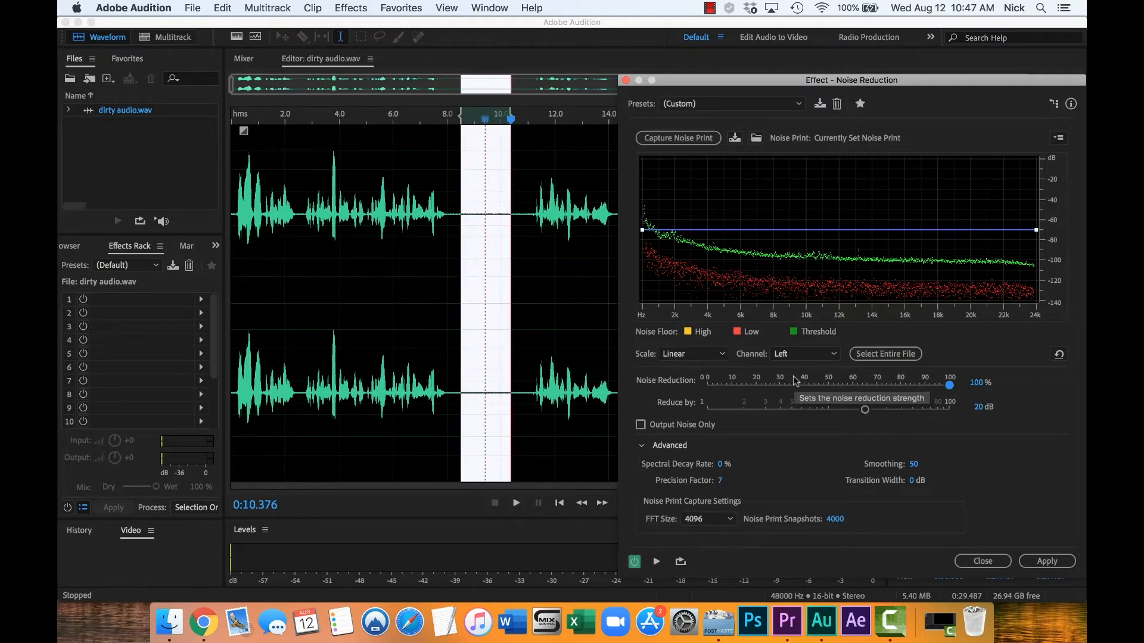
key(space)
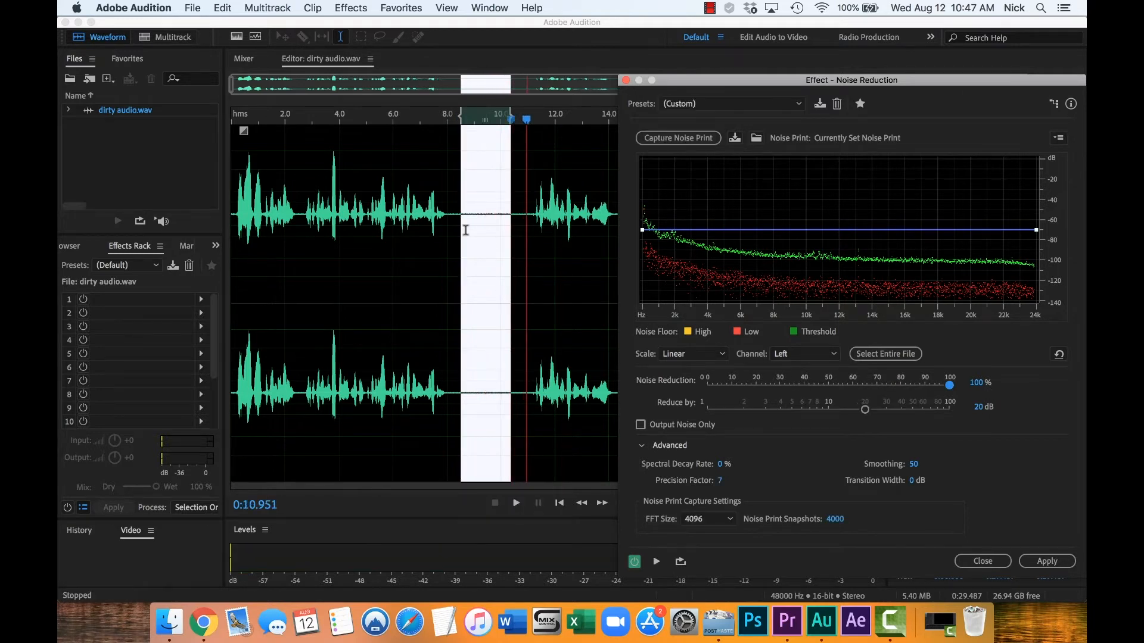
click(465, 230)
key(space)
key(space)
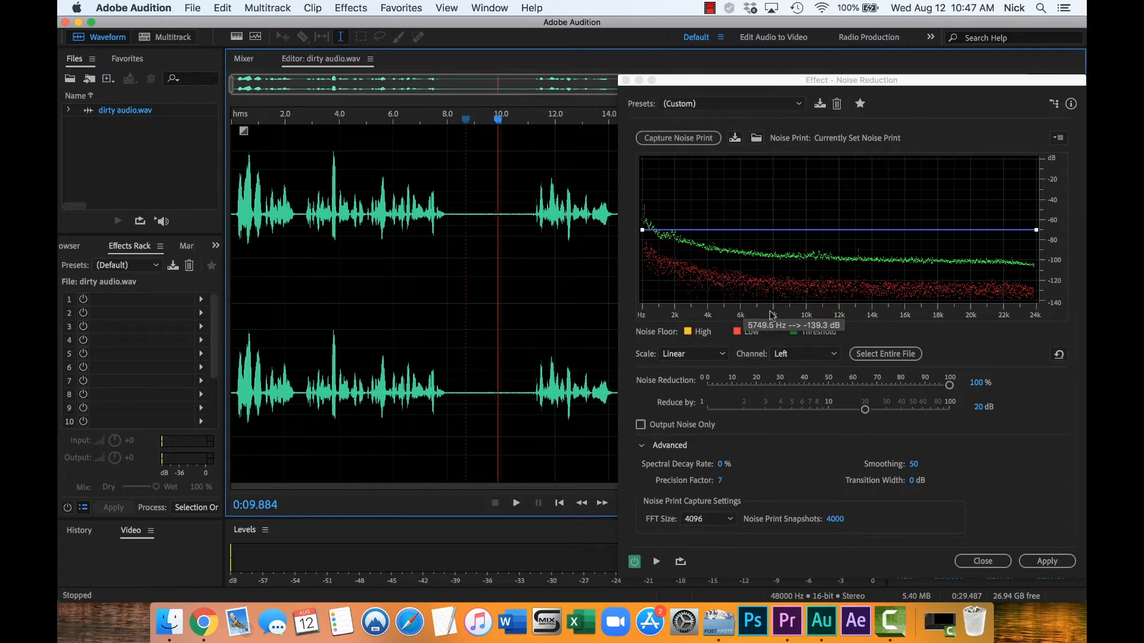
Set Reduce by to 37.9 dB and preview the effect on the pause and on the opening speech
drag(867, 414, 900, 416)
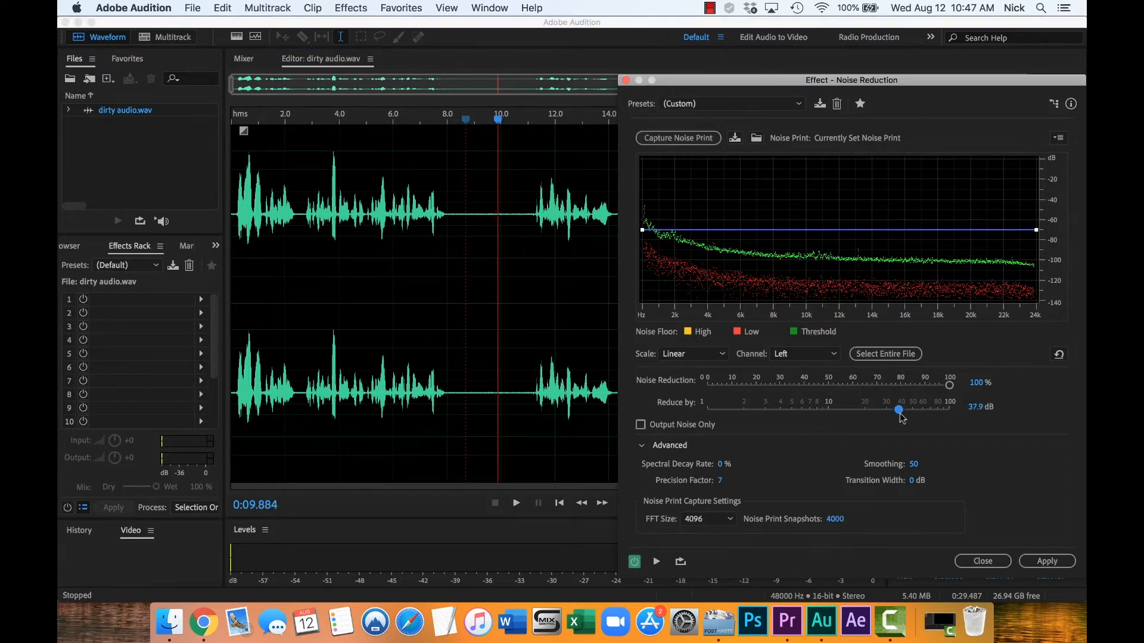
key(space)
key(space)
click(267, 254)
key(space)
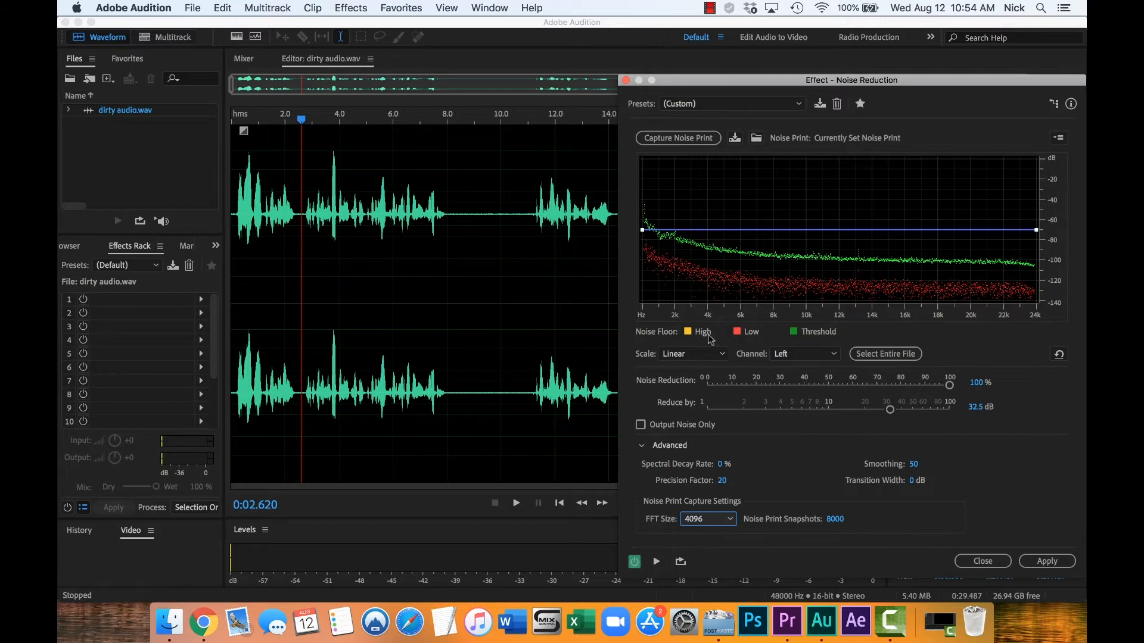
Apply the Noise Reduction effect to the entire file with 100% noise reduction and a 32.5 dB reduction
click(899, 352)
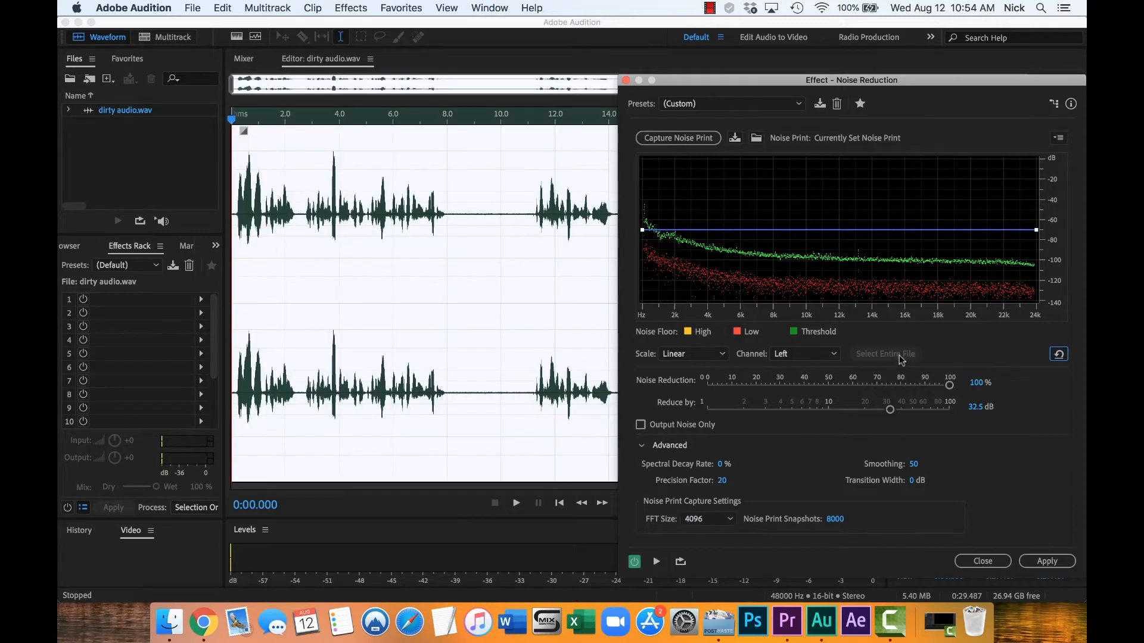
click(1021, 562)
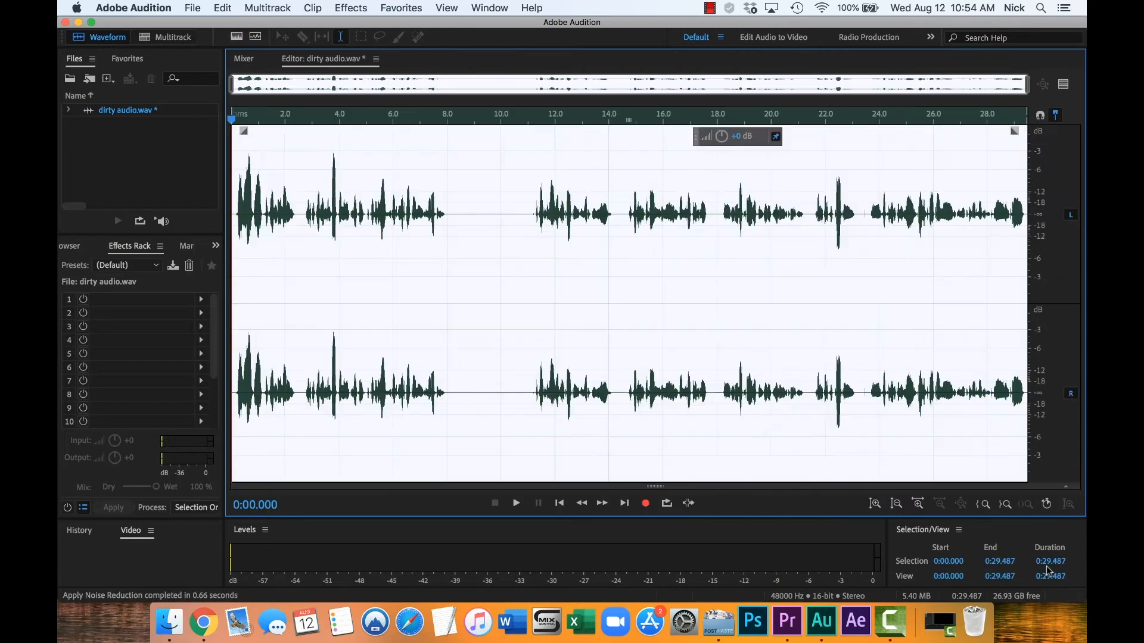
Play the processed speech from about 4 seconds, and listen again from the pause at about 8.5 seconds
click(340, 269)
key(space)
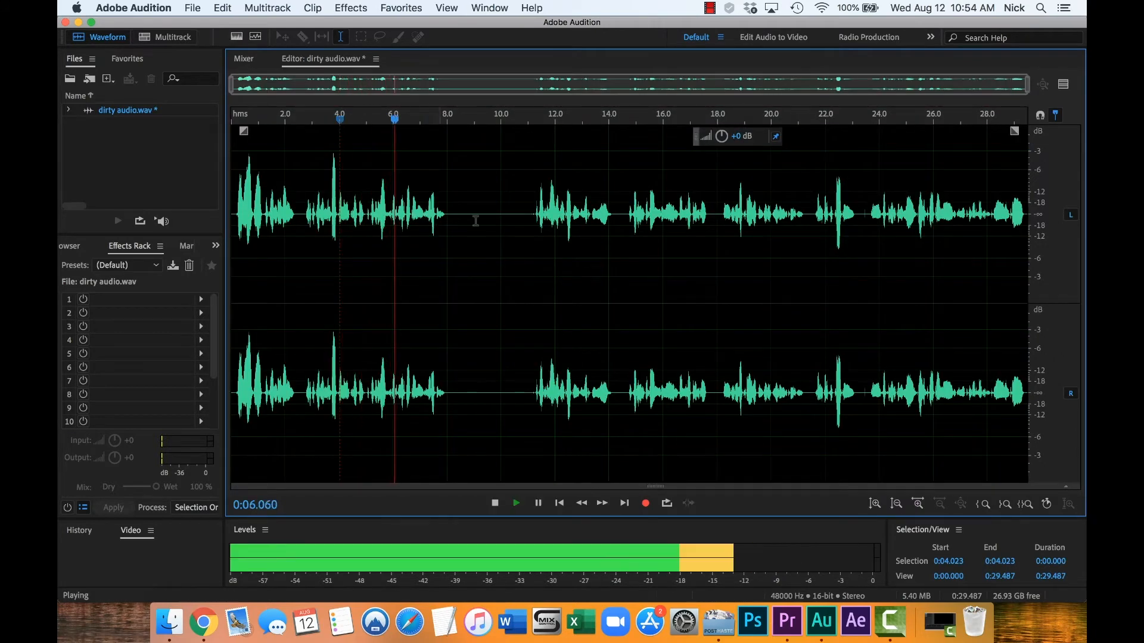
key(space)
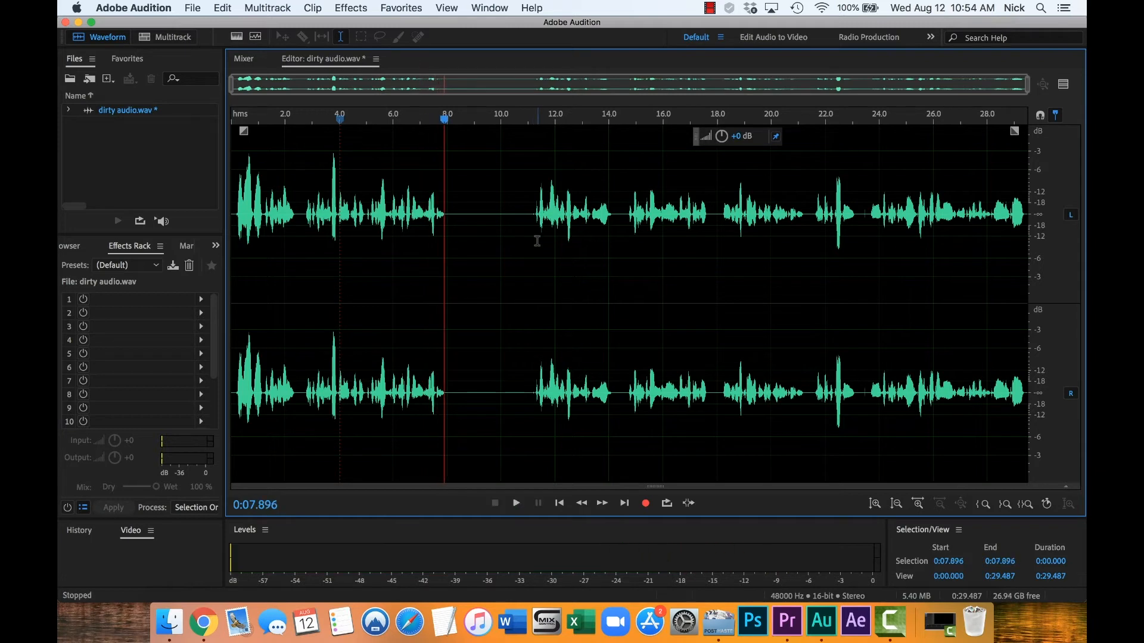
click(461, 253)
key(space)
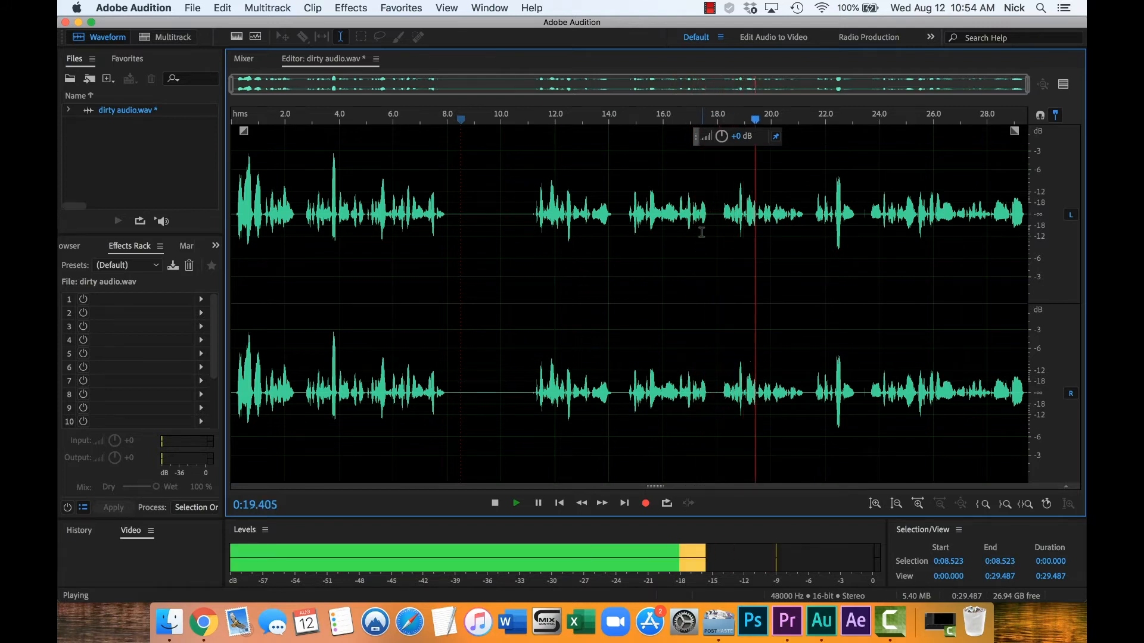
key(End)
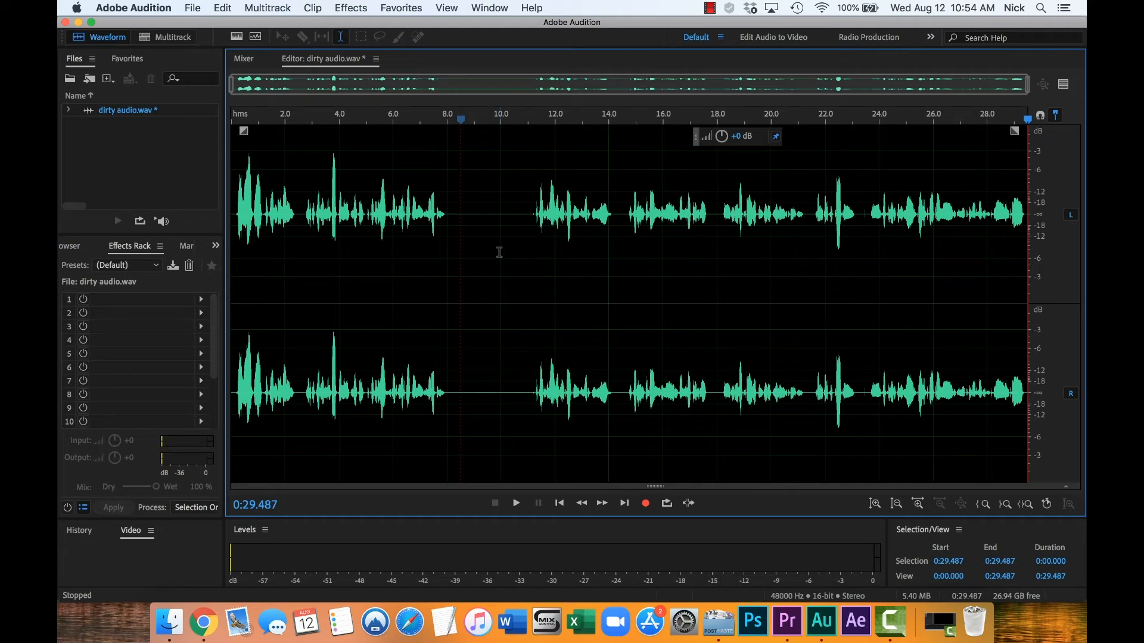
Undo the applied noise reduction and play the original audio from about 8.7 seconds
key(super+s)
key(super+a)
click(464, 224)
key(space)
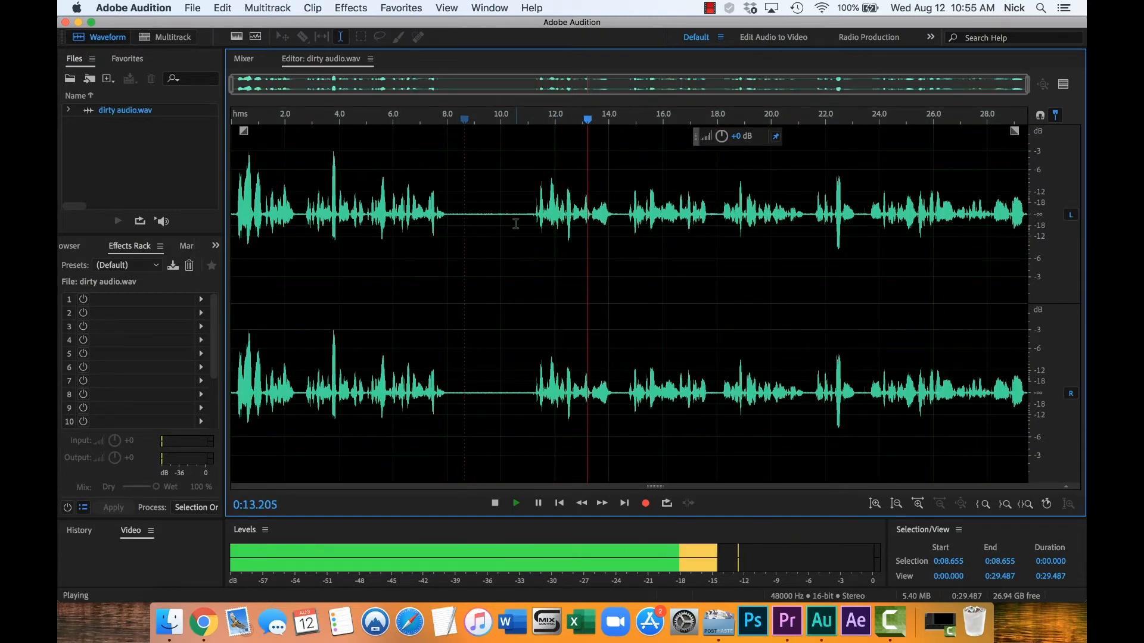
key(space)
click(458, 250)
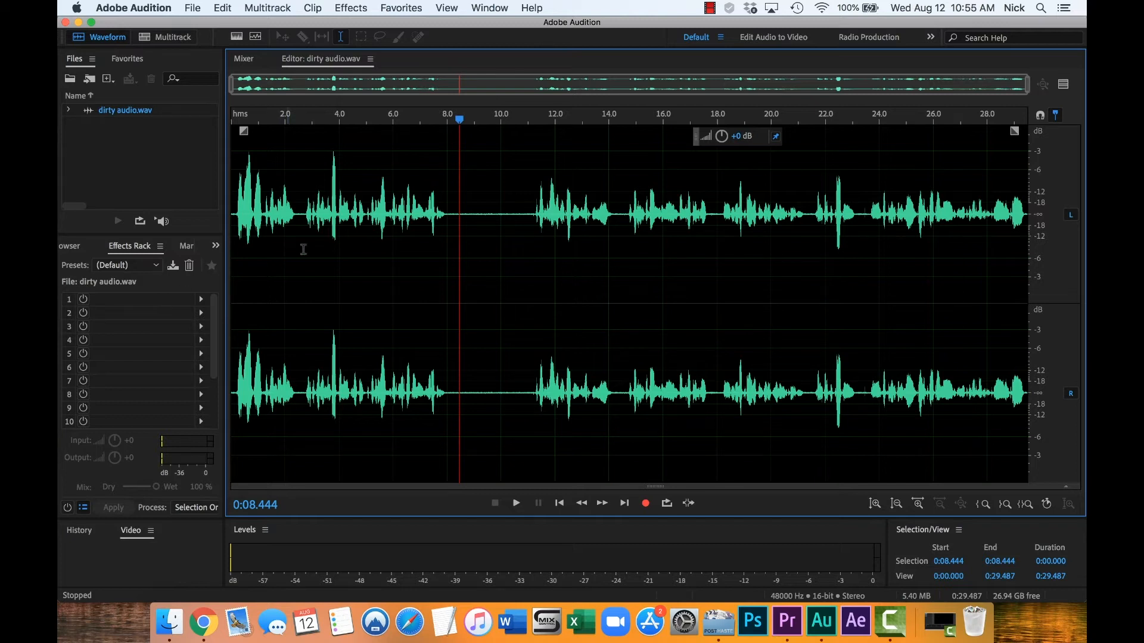
Play the original speech from about 15.8 seconds to listen for hum behind the voice
click(657, 236)
key(space)
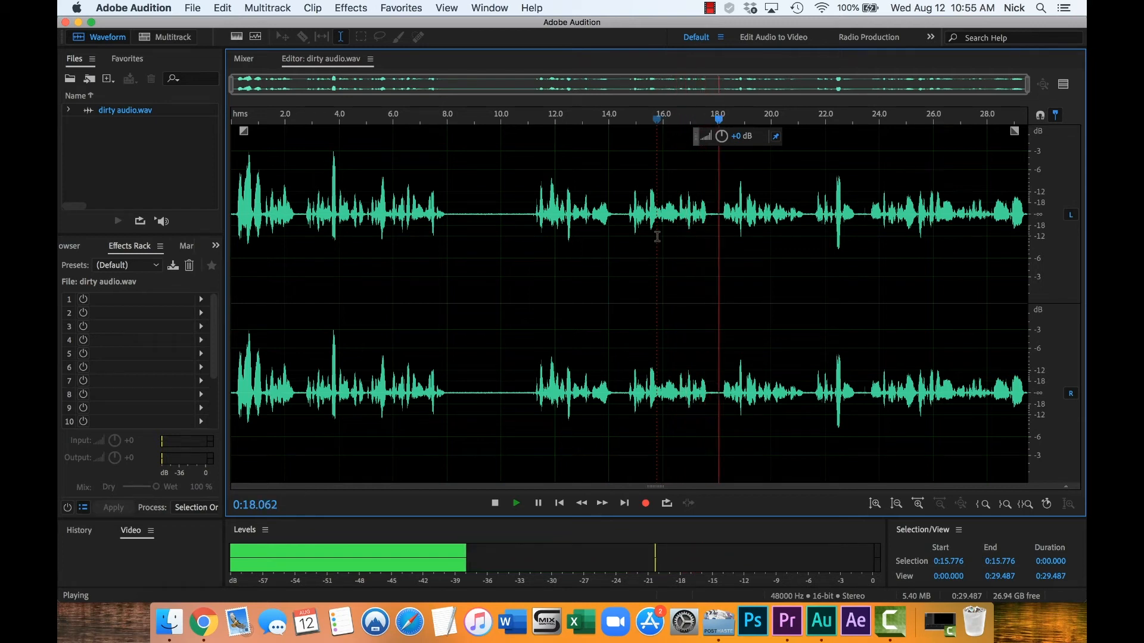
key(space)
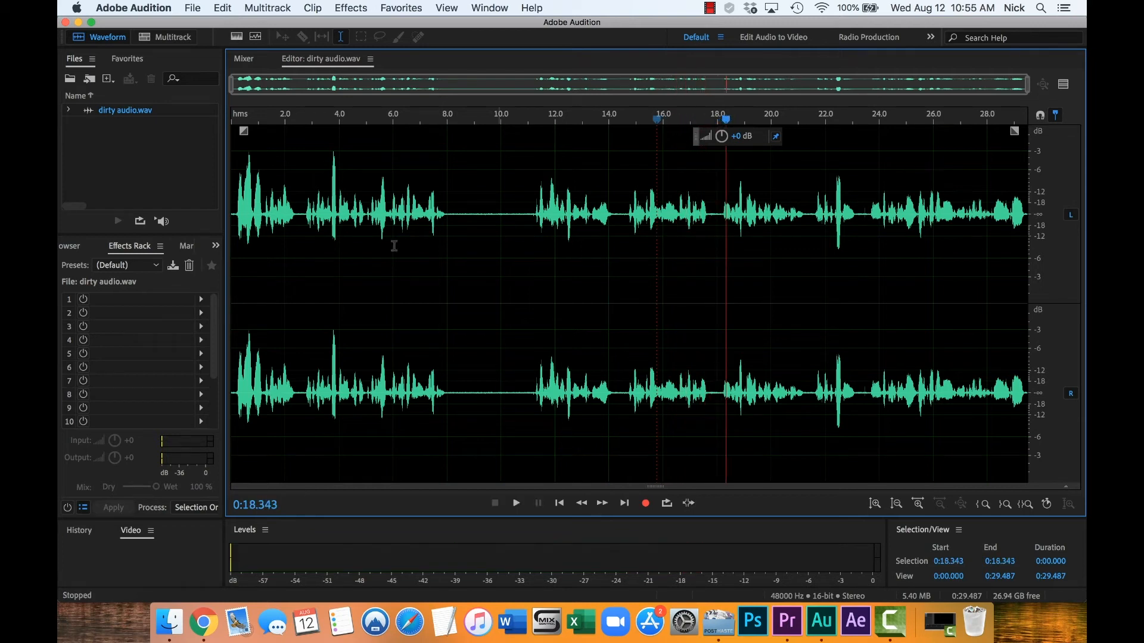
Add the DeHummer effect to slot 2 of the Effects Rack
click(200, 312)
mouse_move(285, 417)
click(438, 472)
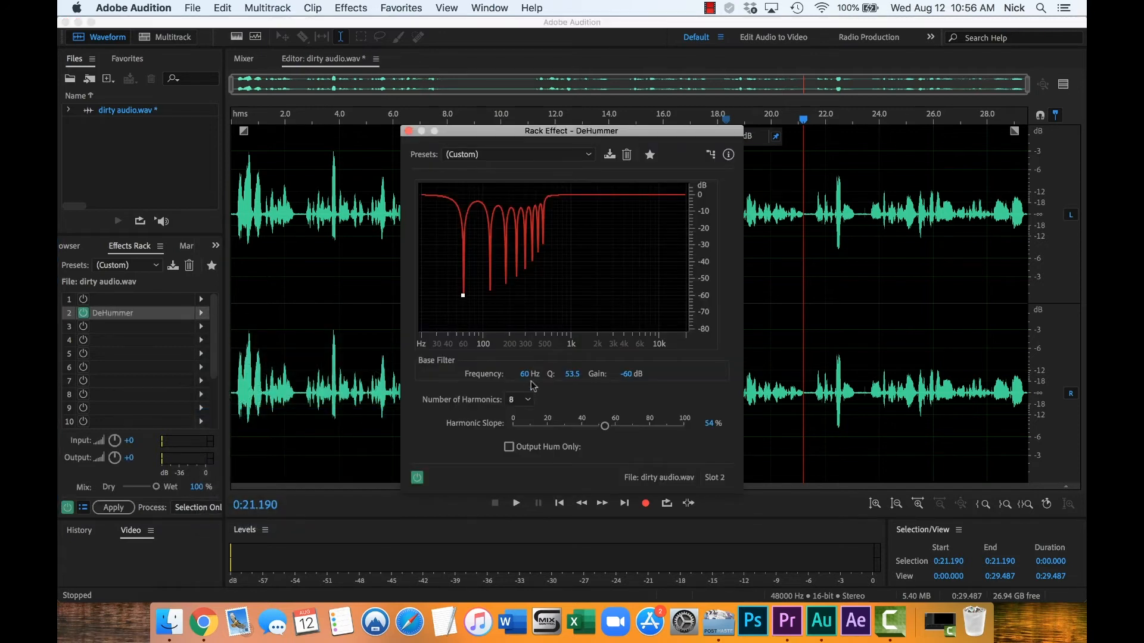
Set the DeHummer's number of harmonics to 4, examine the filter curve, and reduce the harmonics to 1
click(518, 399)
click(523, 455)
click(528, 400)
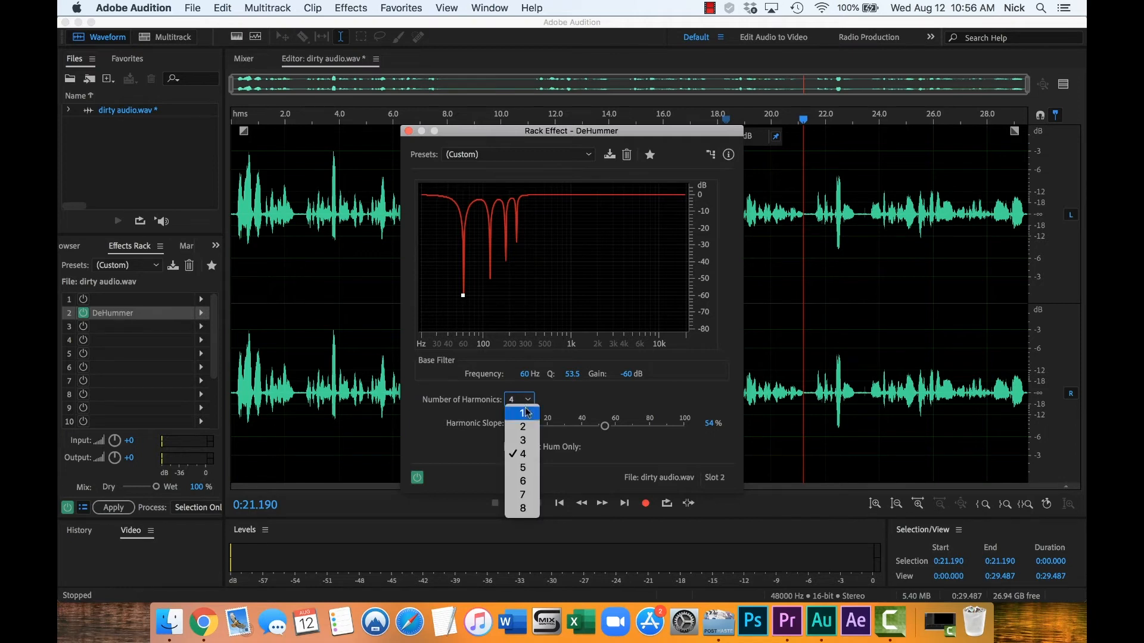
click(503, 350)
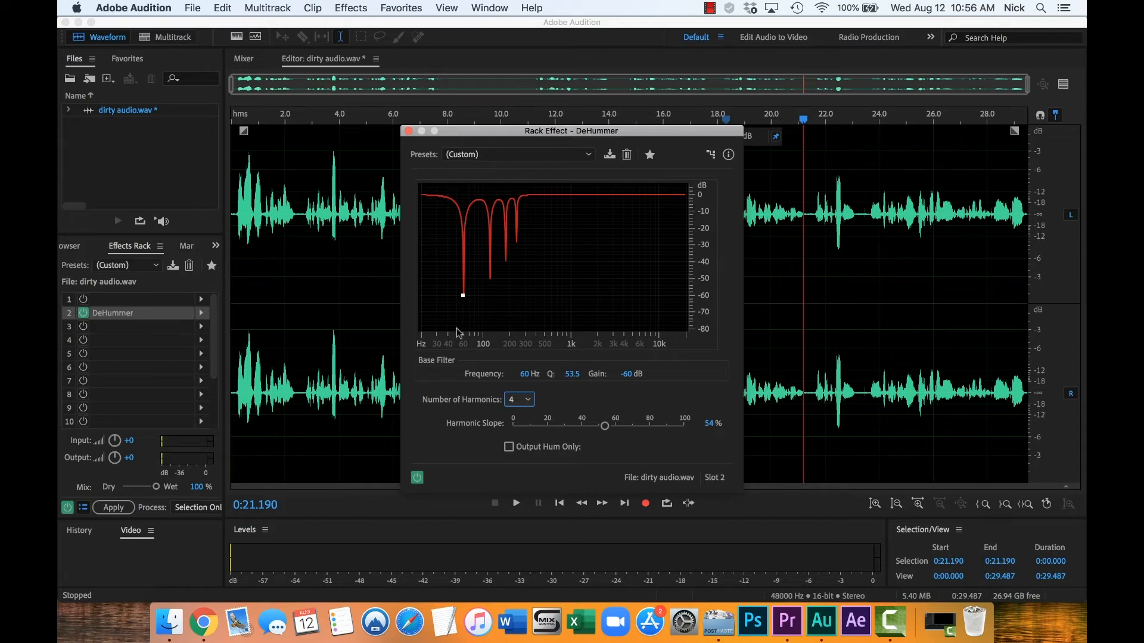
mouse_move(463, 299)
click(527, 400)
click(519, 413)
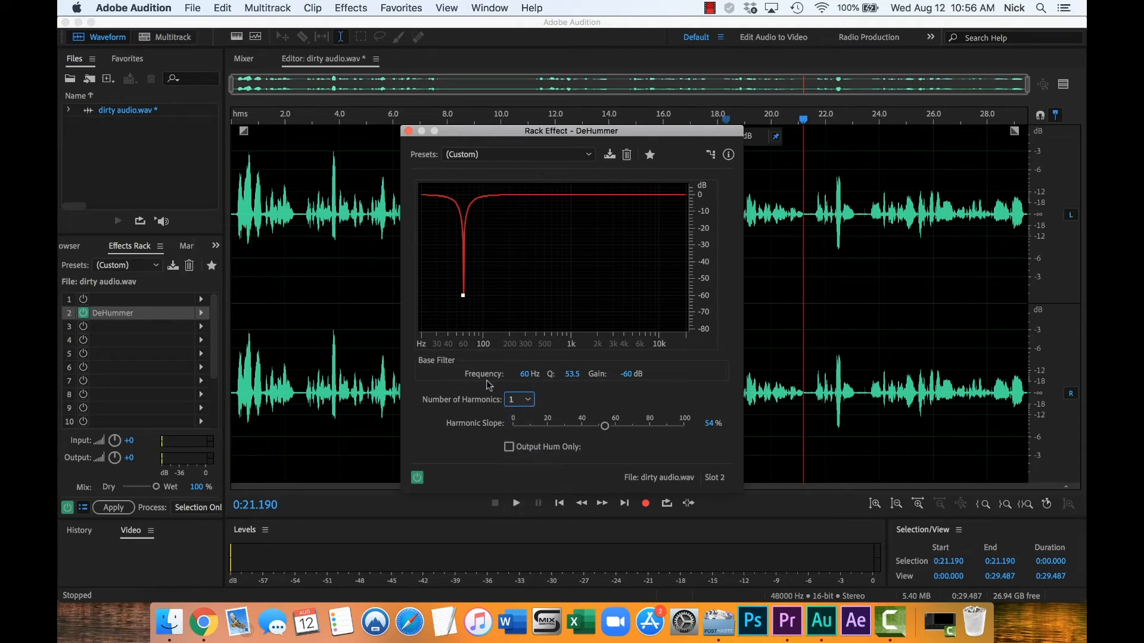
Increase the DeHummer's number of harmonics step by step to 4
click(529, 403)
click(530, 421)
click(529, 403)
click(533, 431)
click(530, 403)
click(534, 456)
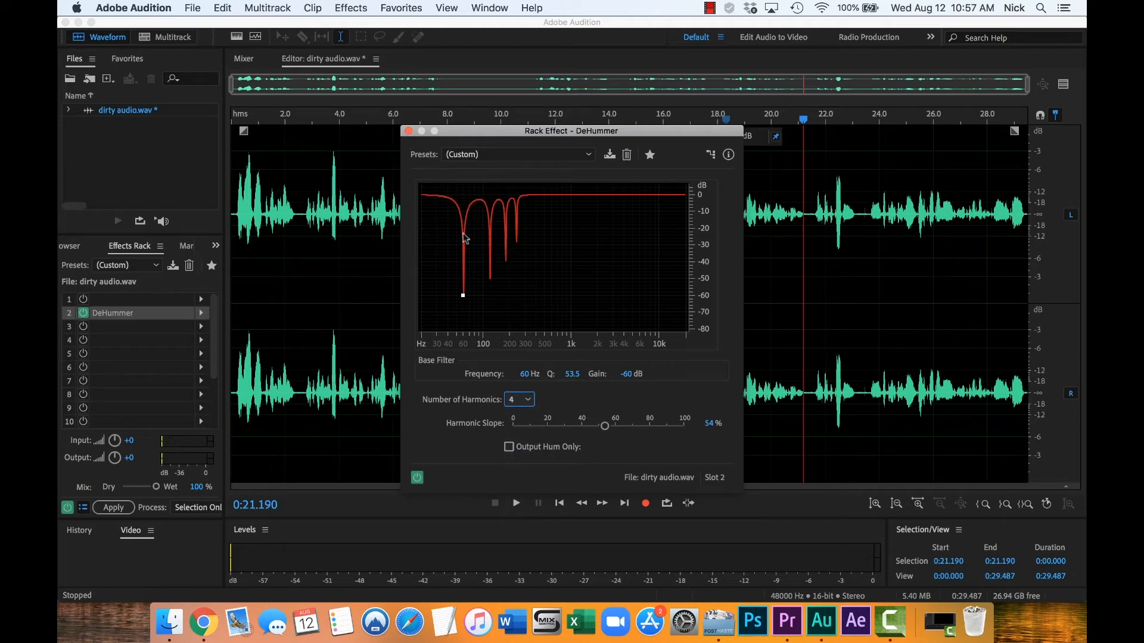
Play the speech from about 4.3 seconds, switching the DeHummer off and on again to compare the sound
click(348, 286)
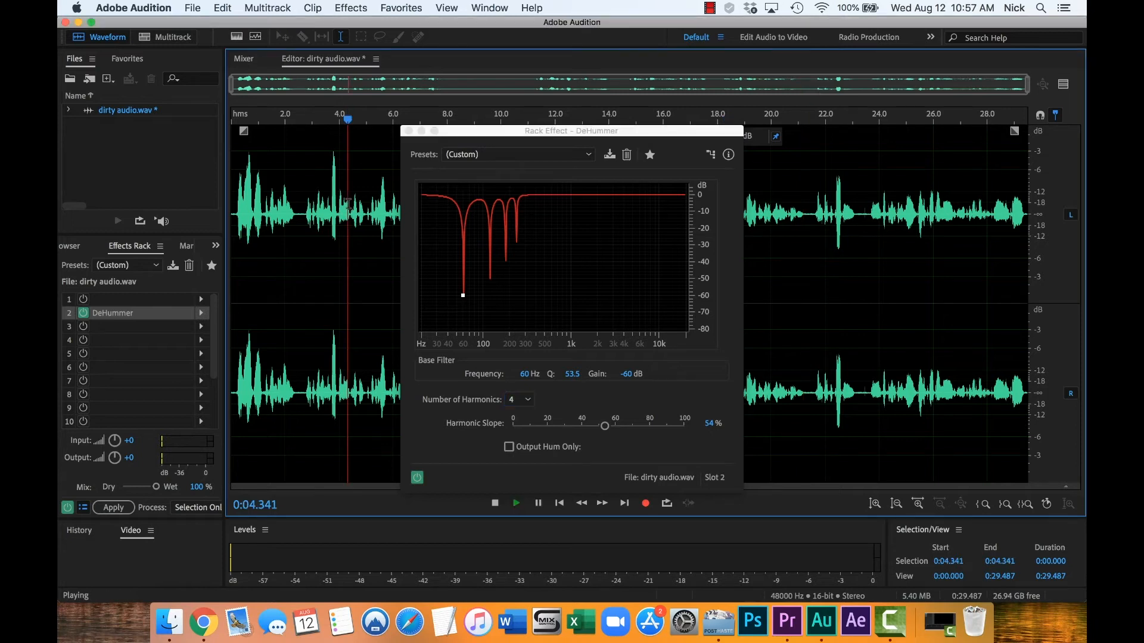
key(space)
click(417, 478)
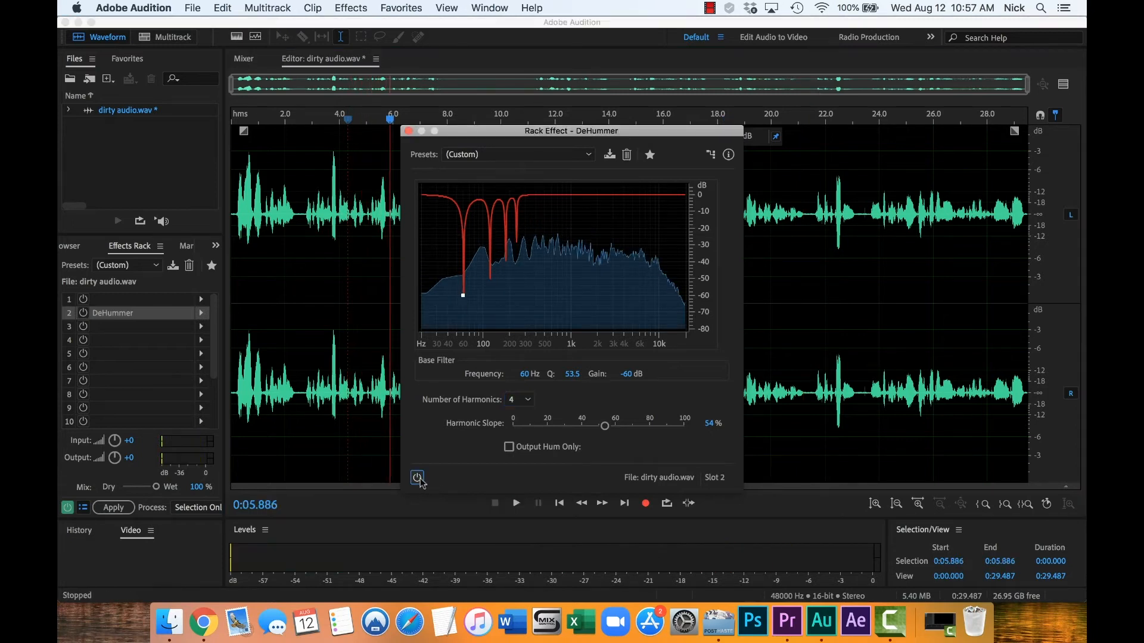
key(space)
click(418, 478)
key(space)
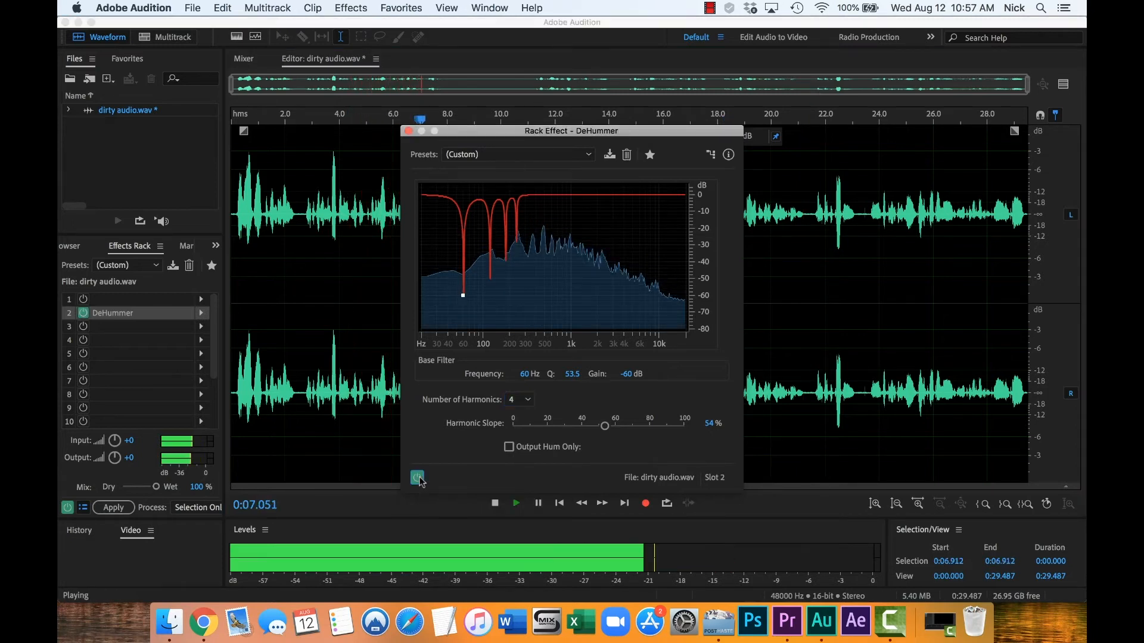
key(space)
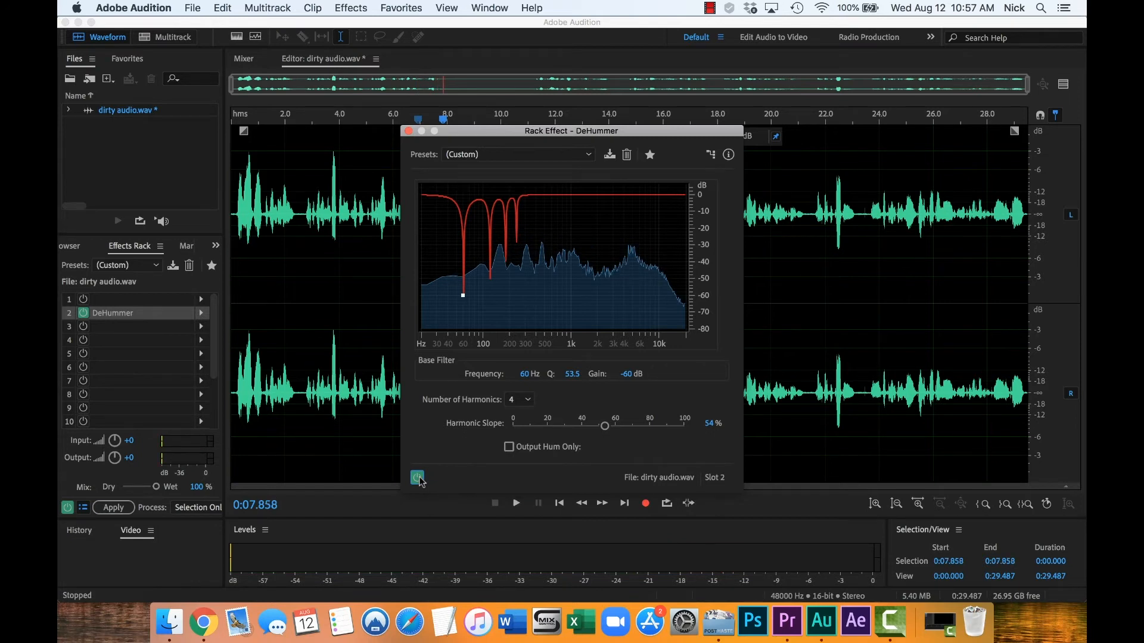
Bypass the DeHummer and play the speech twice from about 2.7 seconds
click(418, 478)
click(308, 199)
key(space)
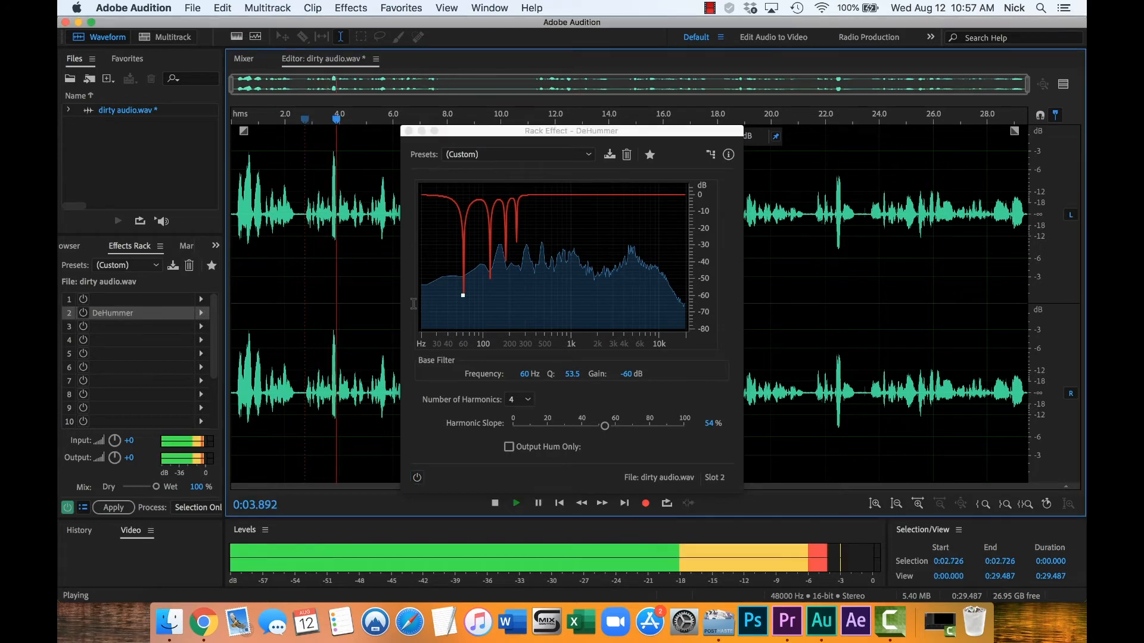
key(space)
click(305, 234)
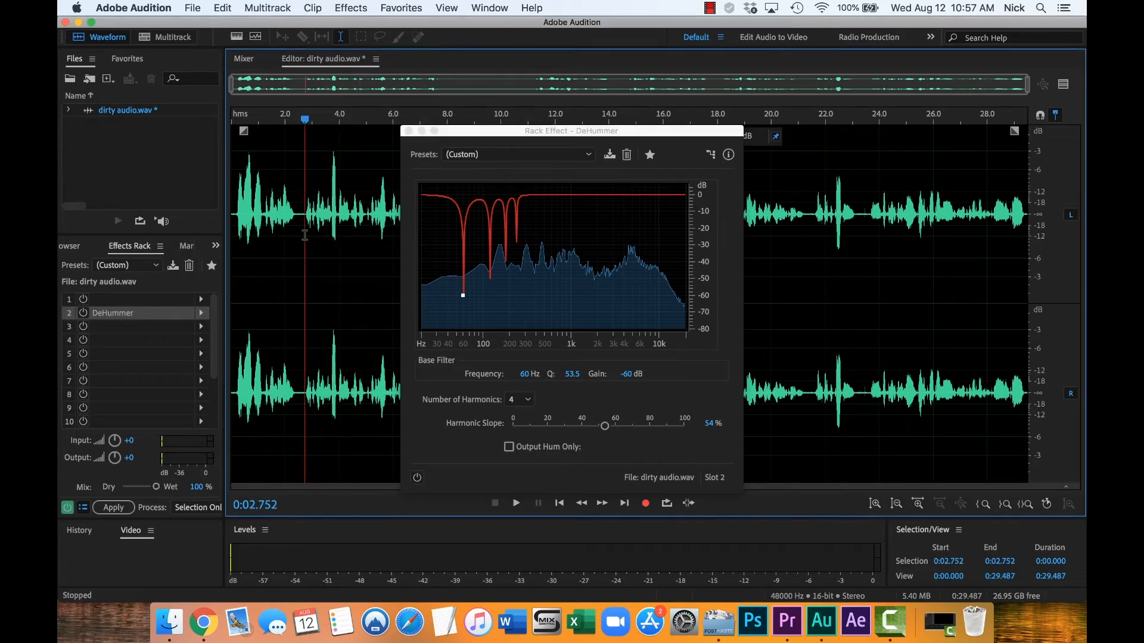
key(space)
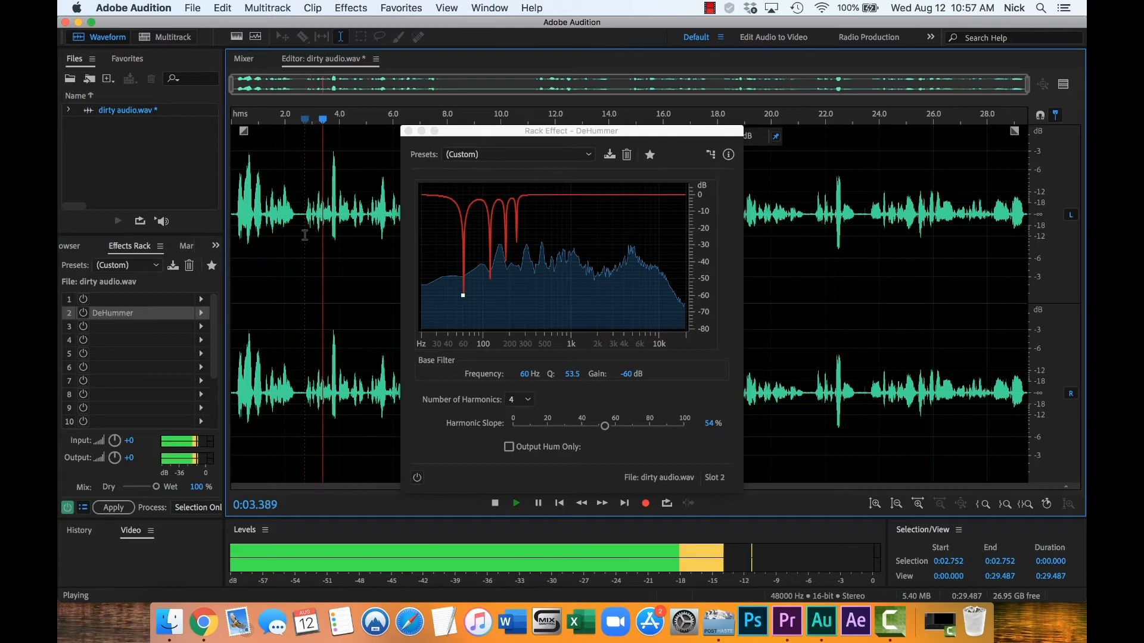
key(space)
Re-enable the DeHummer and play the speech from about 2.5 seconds and again from about 2.3 seconds
click(299, 235)
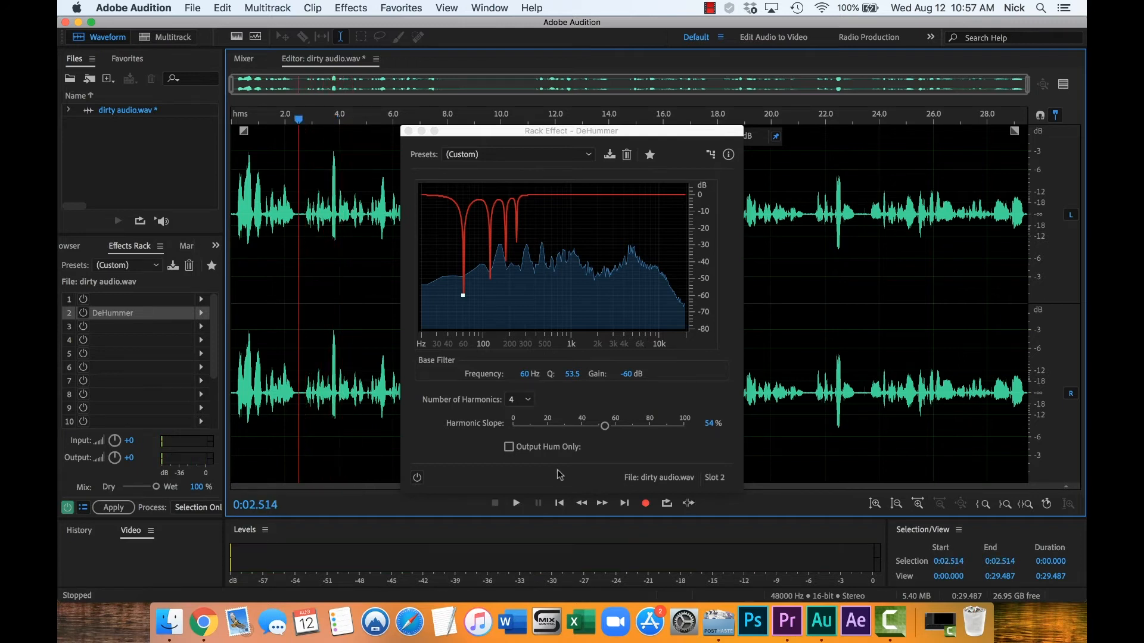
click(420, 478)
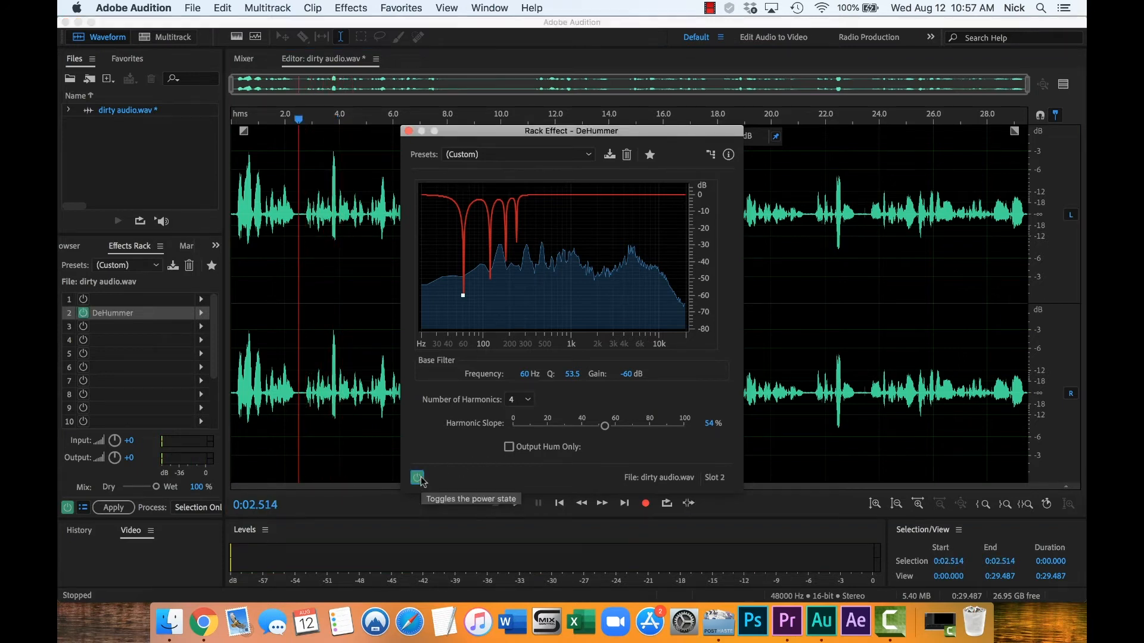
key(space)
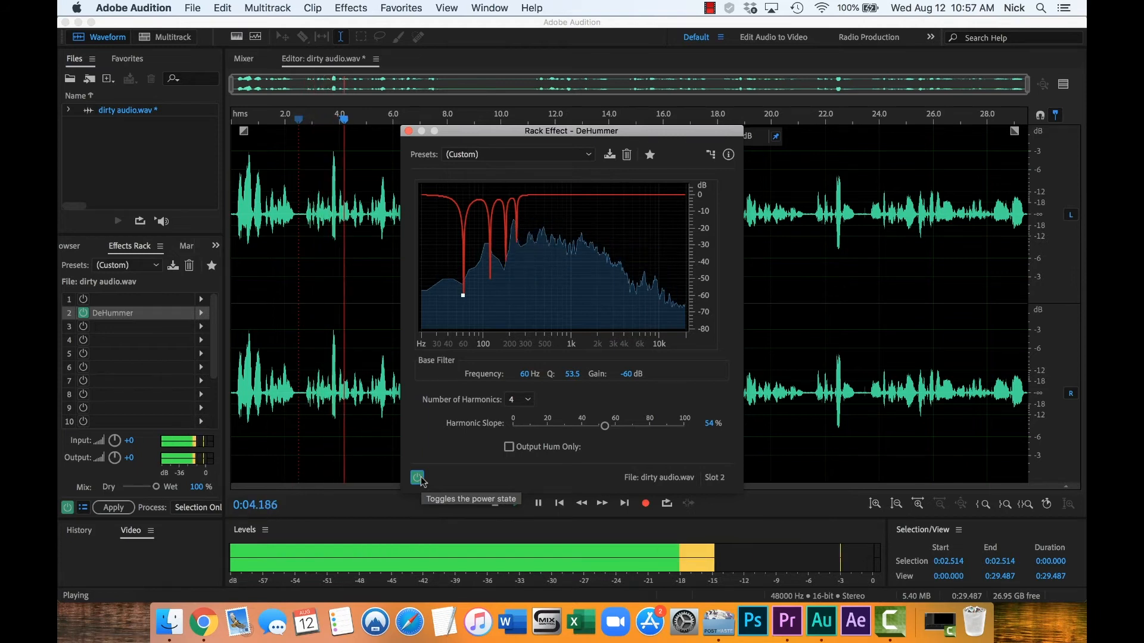
key(space)
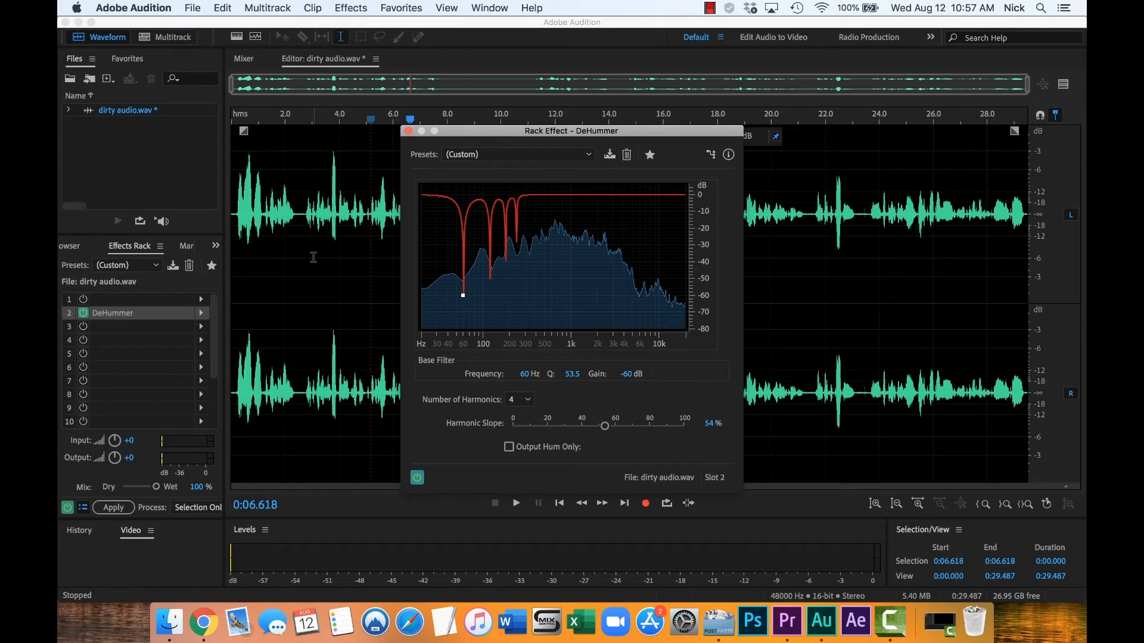
click(293, 248)
key(space)
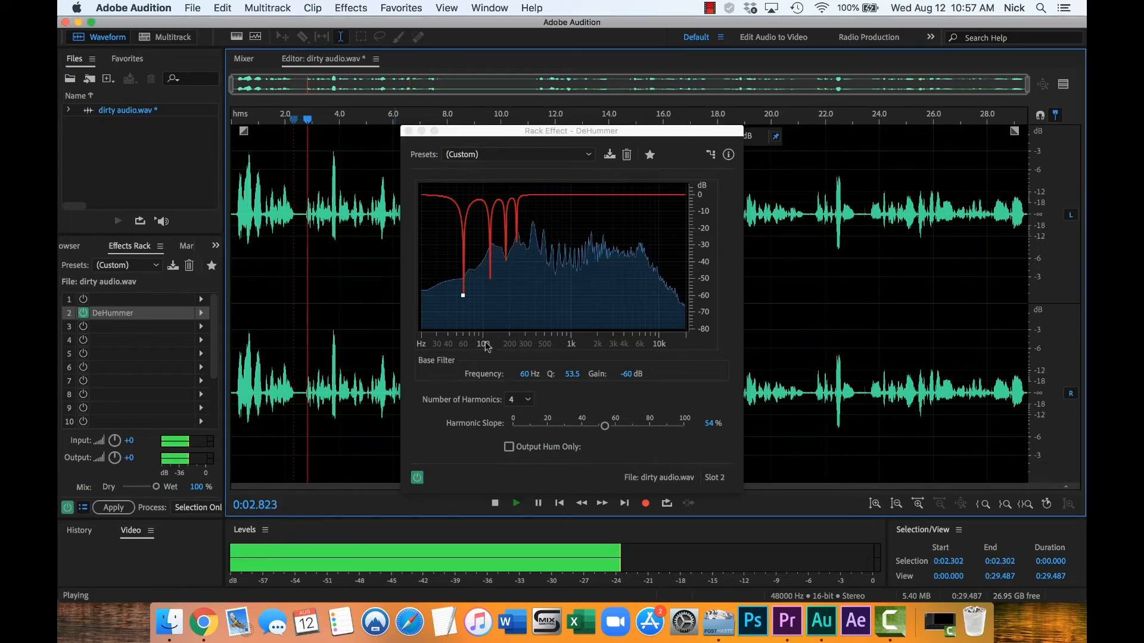
key(space)
Bypass the DeHummer for a last comparison playback and close its settings window
click(417, 479)
key(space)
key(space)
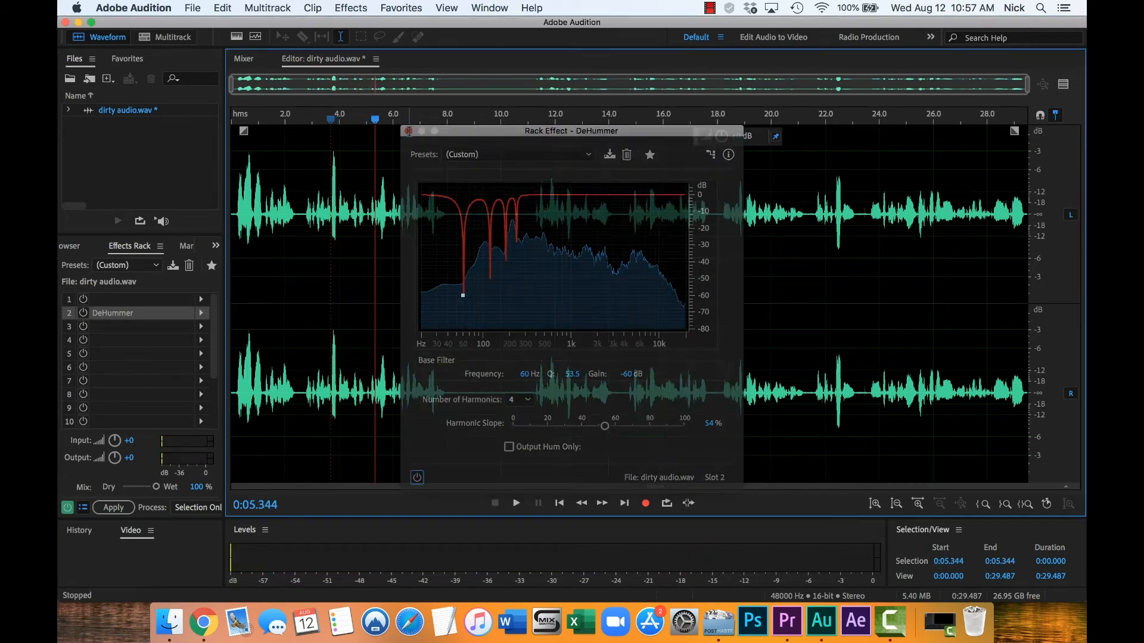
click(409, 131)
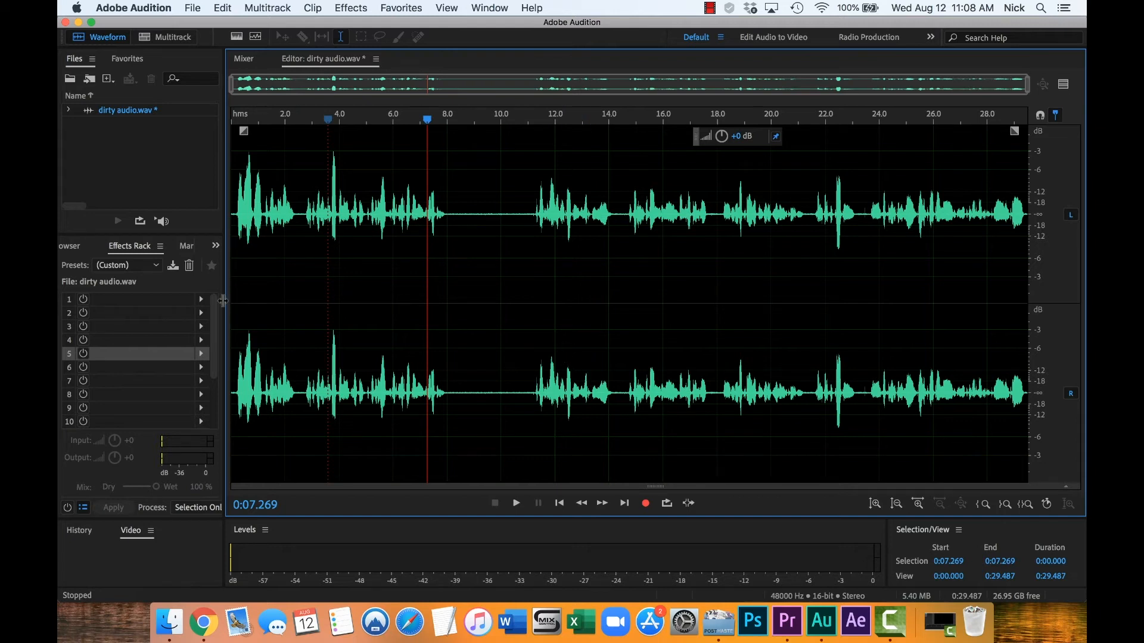
Add the DeHummer noise reduction effect to slot 3 of the Effects Rack
click(180, 329)
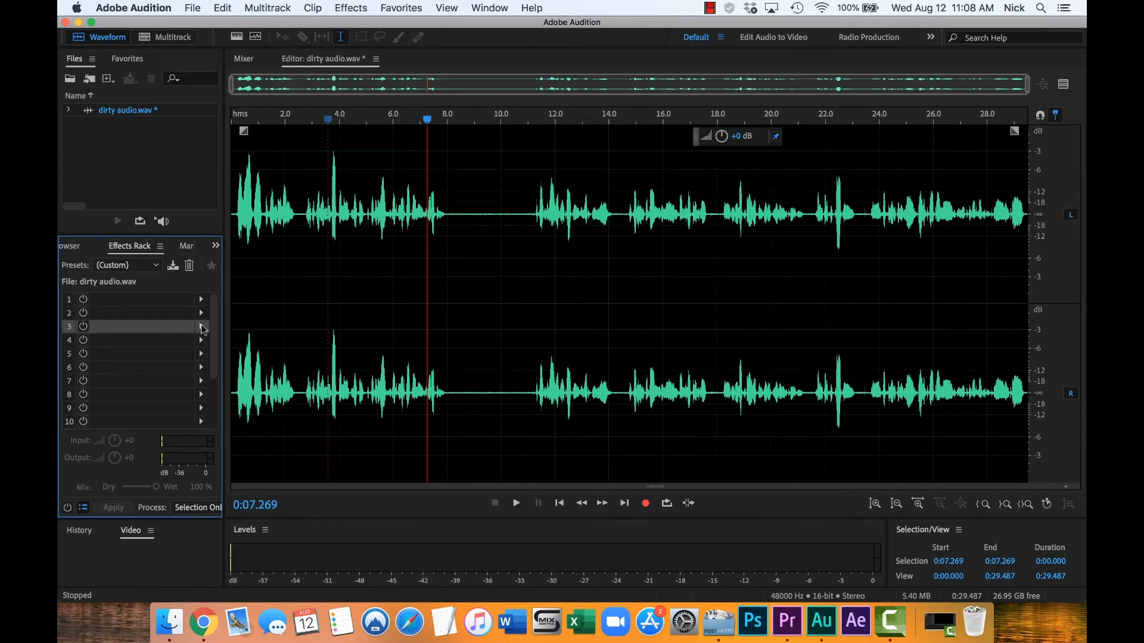
click(201, 327)
mouse_move(267, 429)
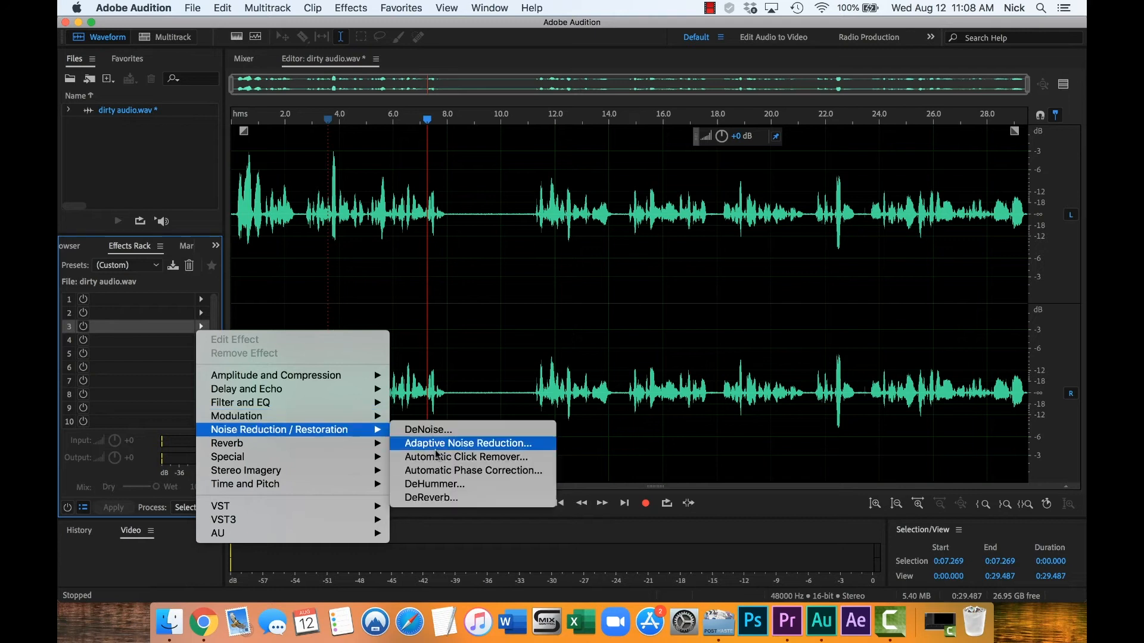
click(445, 484)
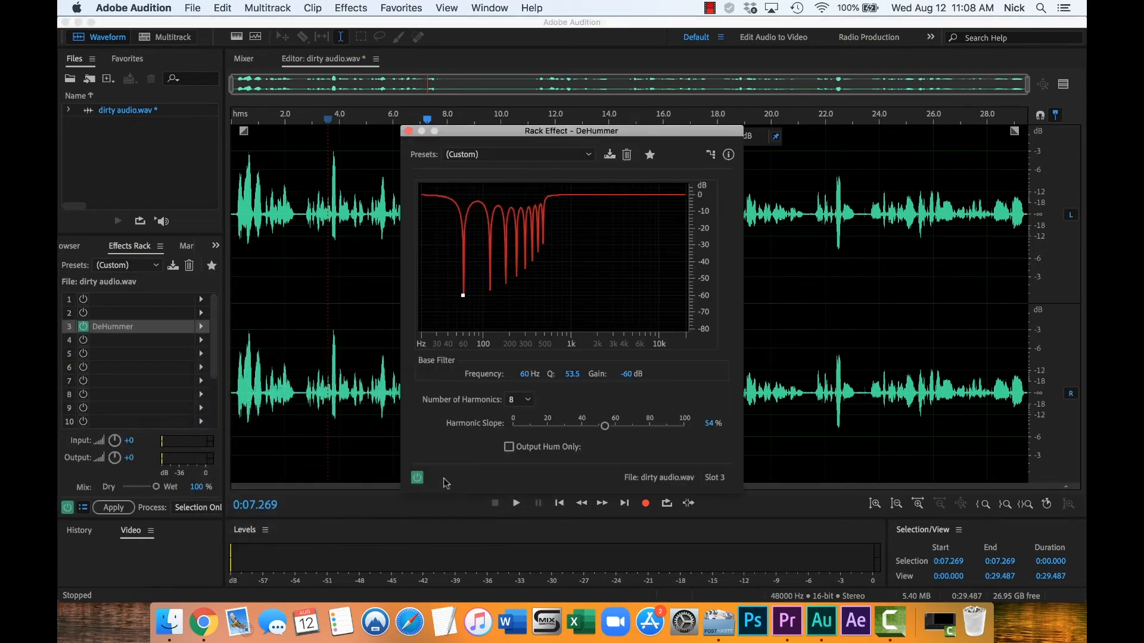
Set the DeHummer's number of harmonics to 1 and play a short stretch of the audio
click(520, 399)
click(523, 405)
key(space)
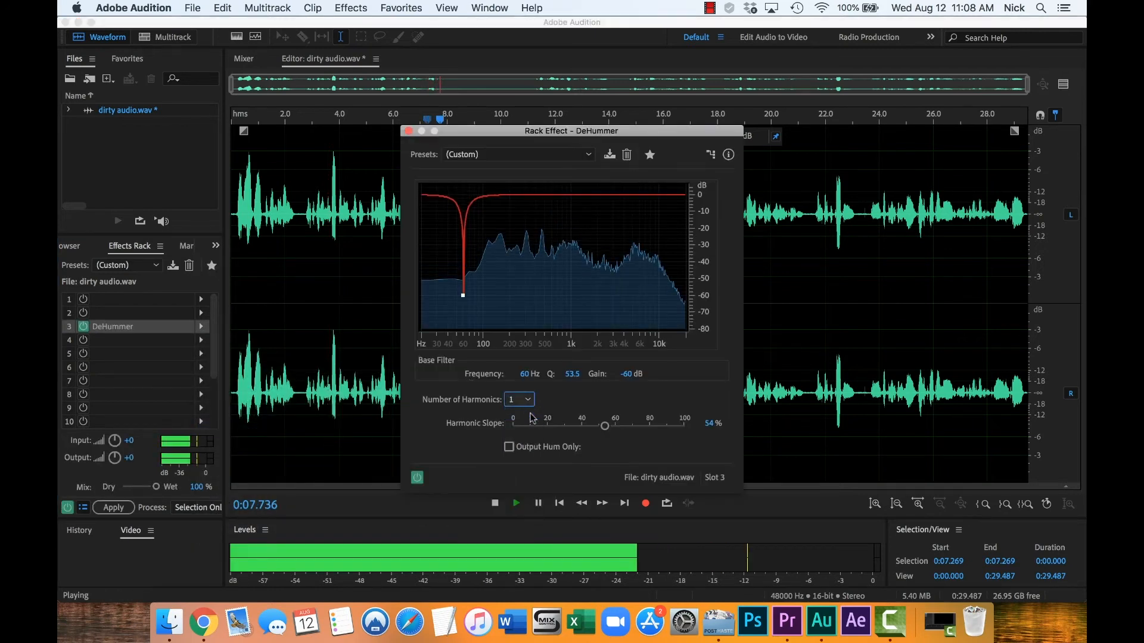
key(space)
Set the number of harmonics to 2 and listen to the quiet gap and the speech from about 3.2 seconds
click(519, 400)
click(526, 427)
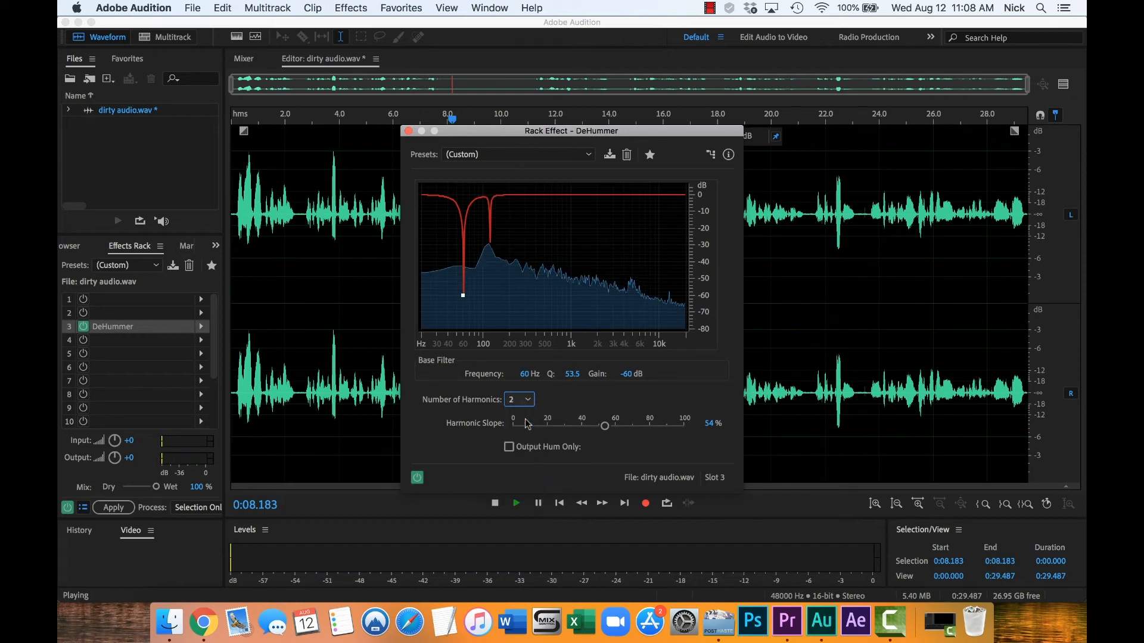
key(space)
key(space)
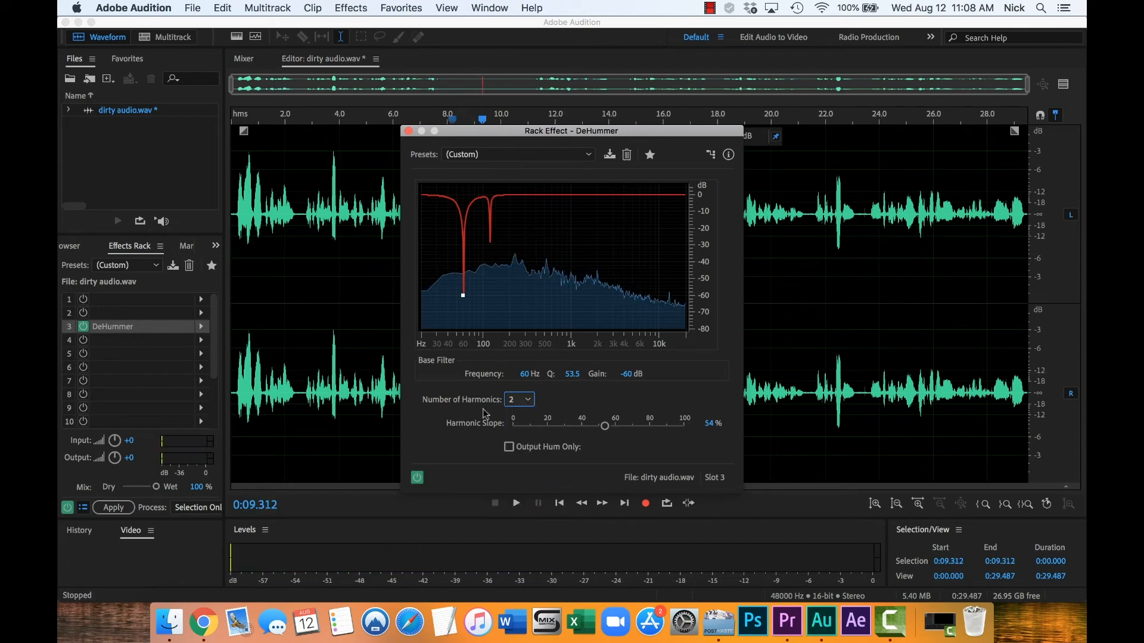
click(318, 171)
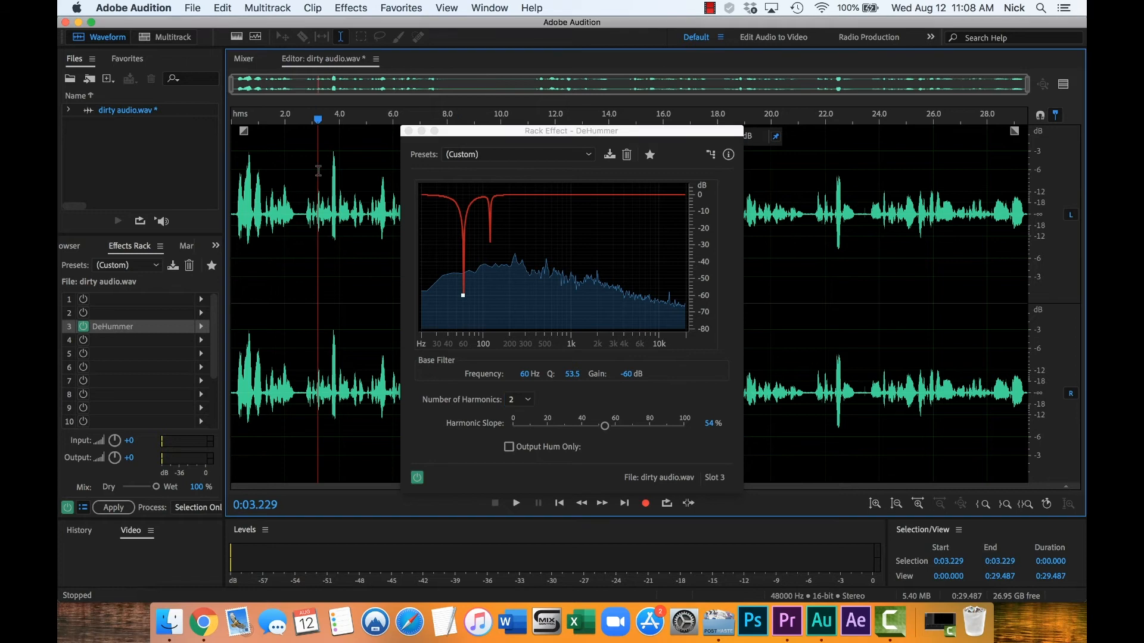
key(space)
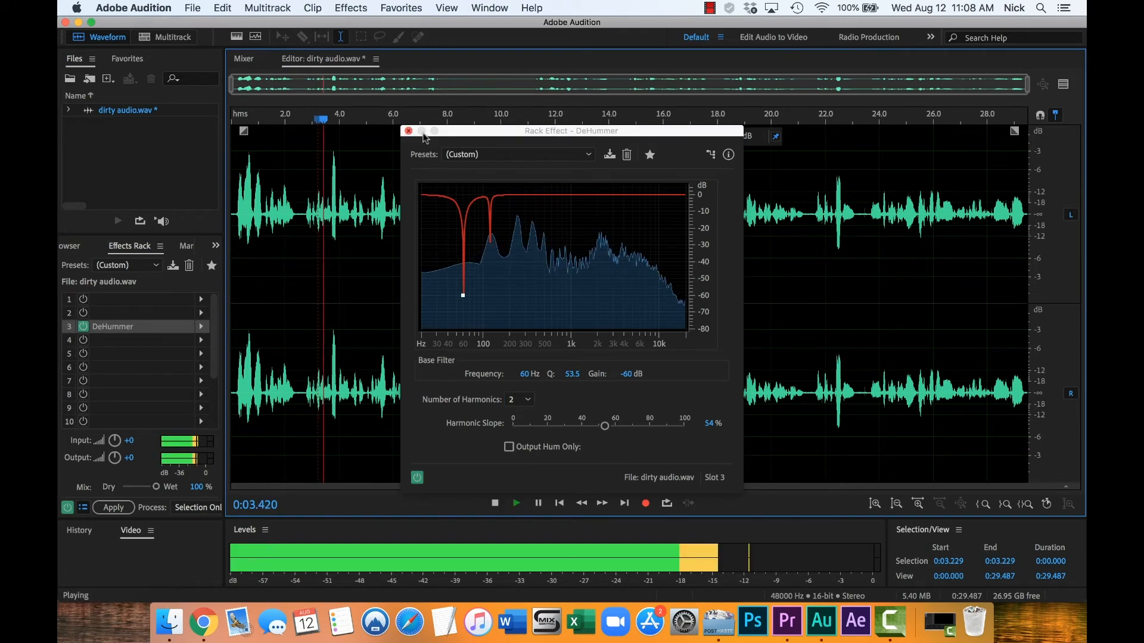
Try 3 and then 4 harmonics in the DeHummer, playing the audio with each setting
click(519, 399)
click(530, 445)
key(space)
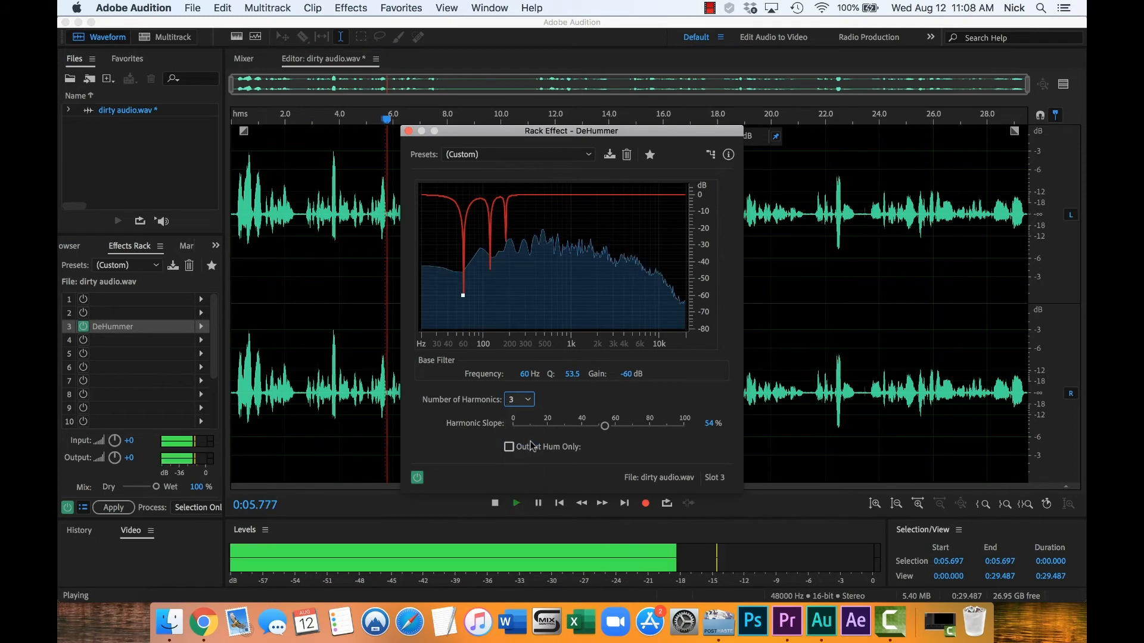
click(528, 401)
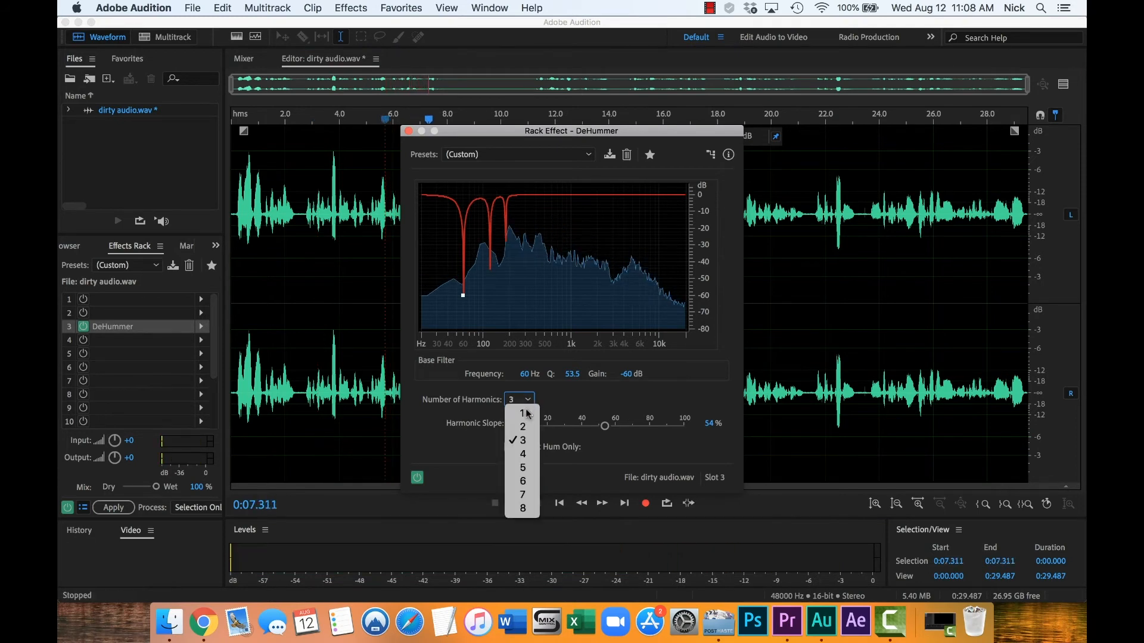
click(531, 451)
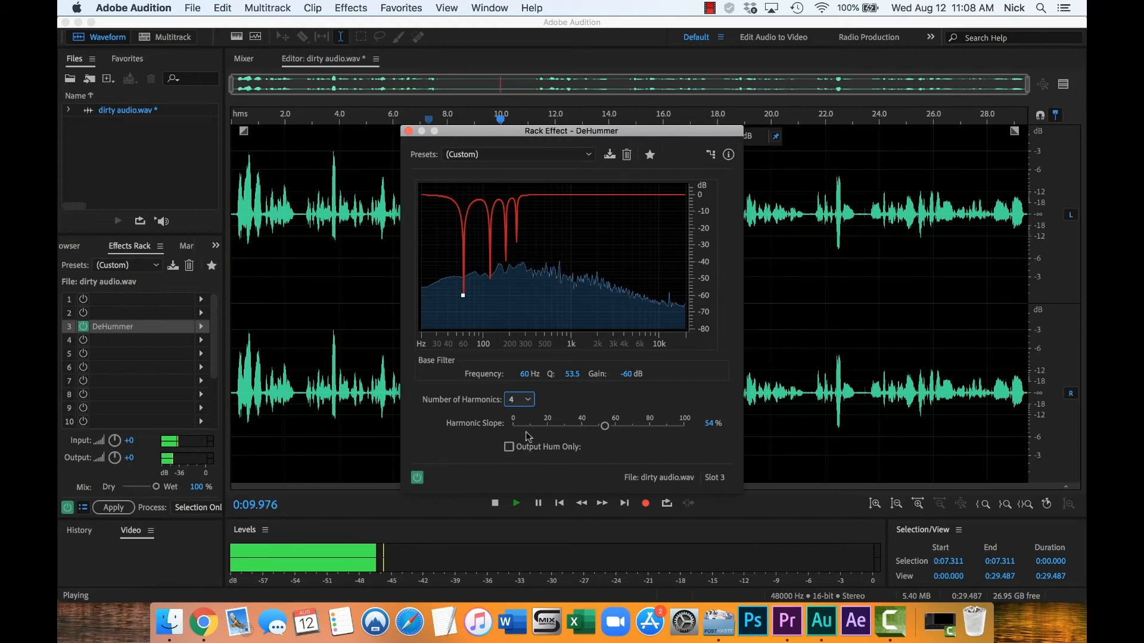
key(space)
Try 5 harmonics in the DeHummer and play the audio from about 10.4 seconds
click(530, 467)
key(space)
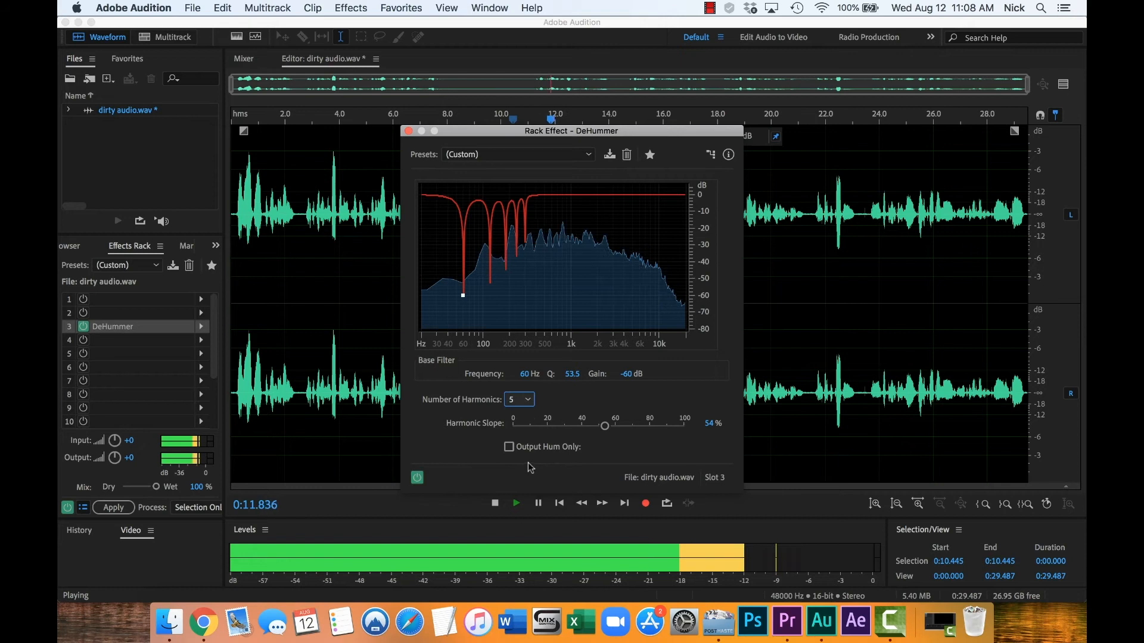
key(space)
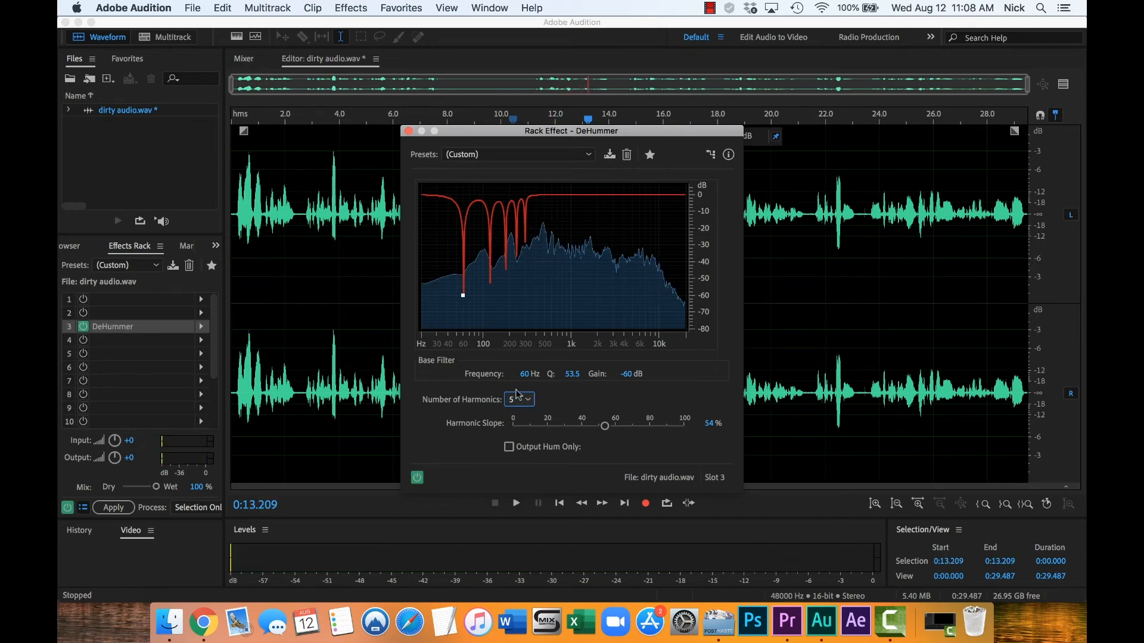
Set the DeHummer's number of harmonics back to 3 and play the speech from about 4.3 seconds
click(517, 403)
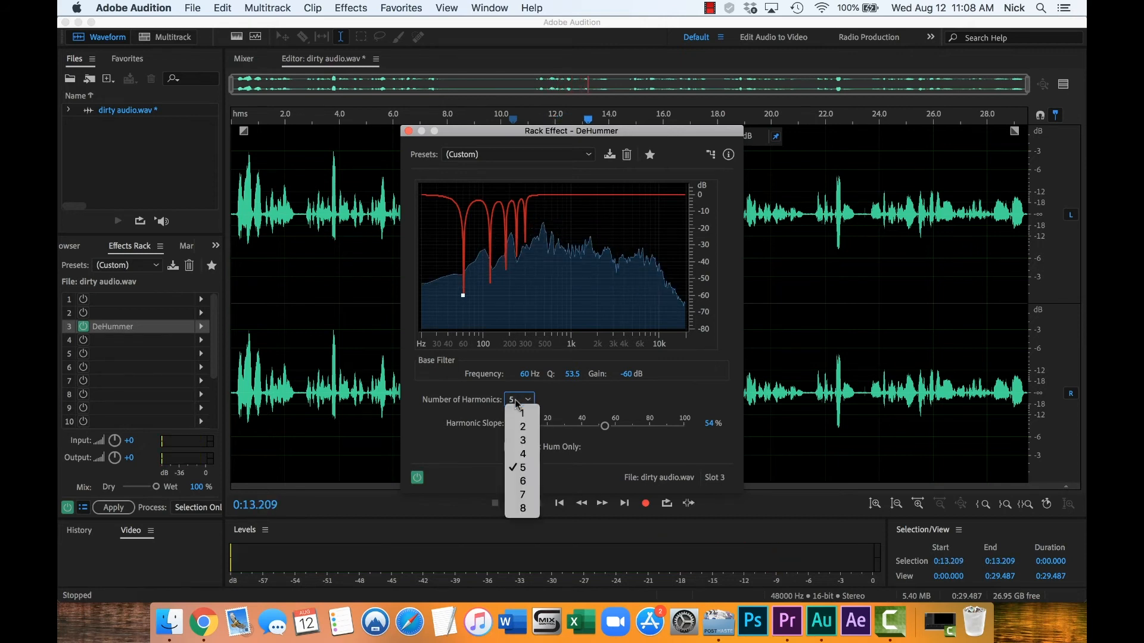
click(533, 439)
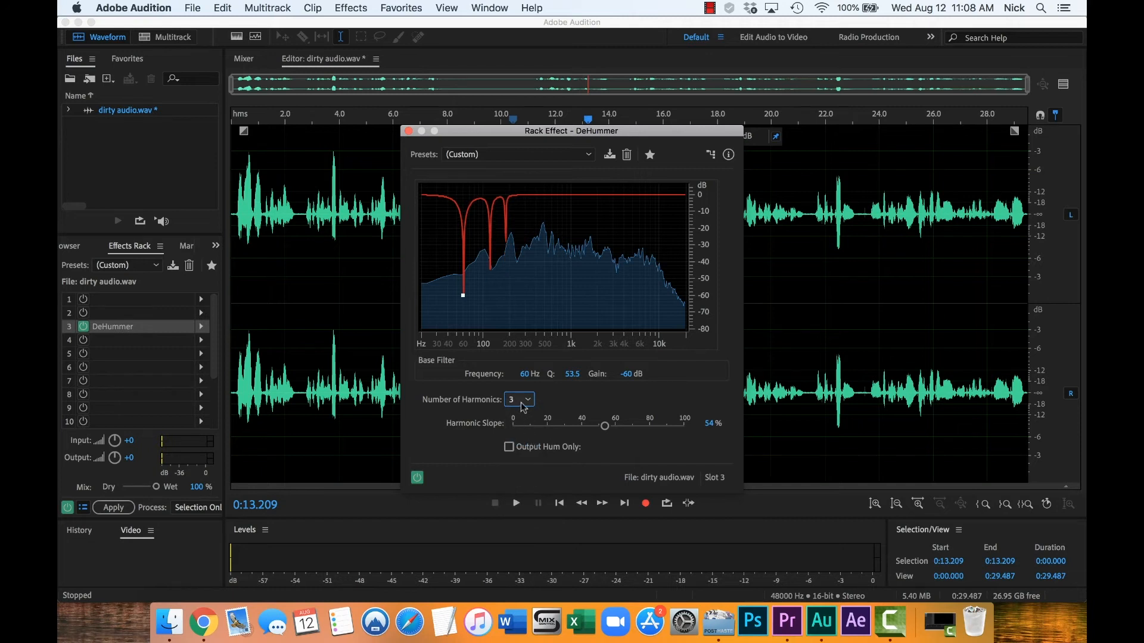
click(521, 407)
click(350, 231)
key(space)
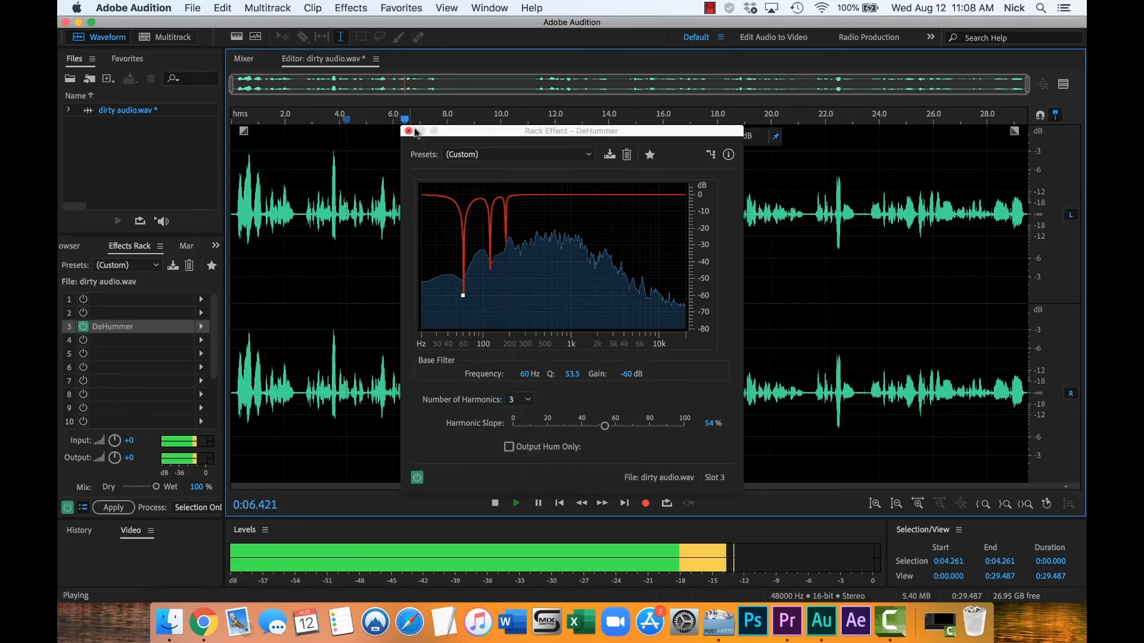
key(space)
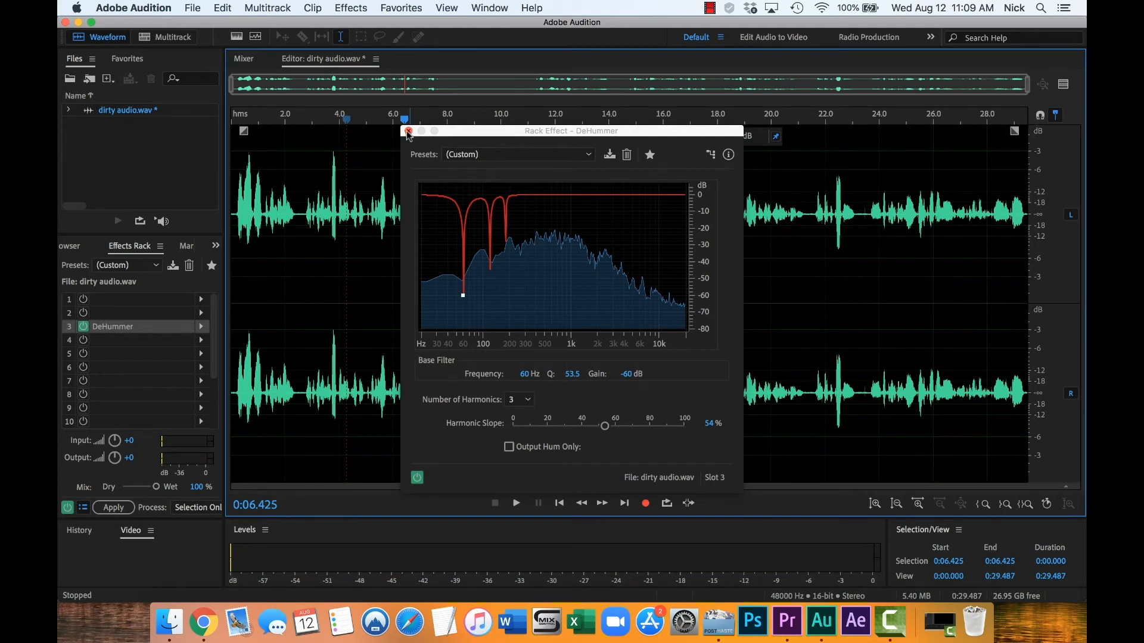
Close the DeHummer settings, apply the Effects Rack to the file and play the result from about 2.9 seconds
click(408, 131)
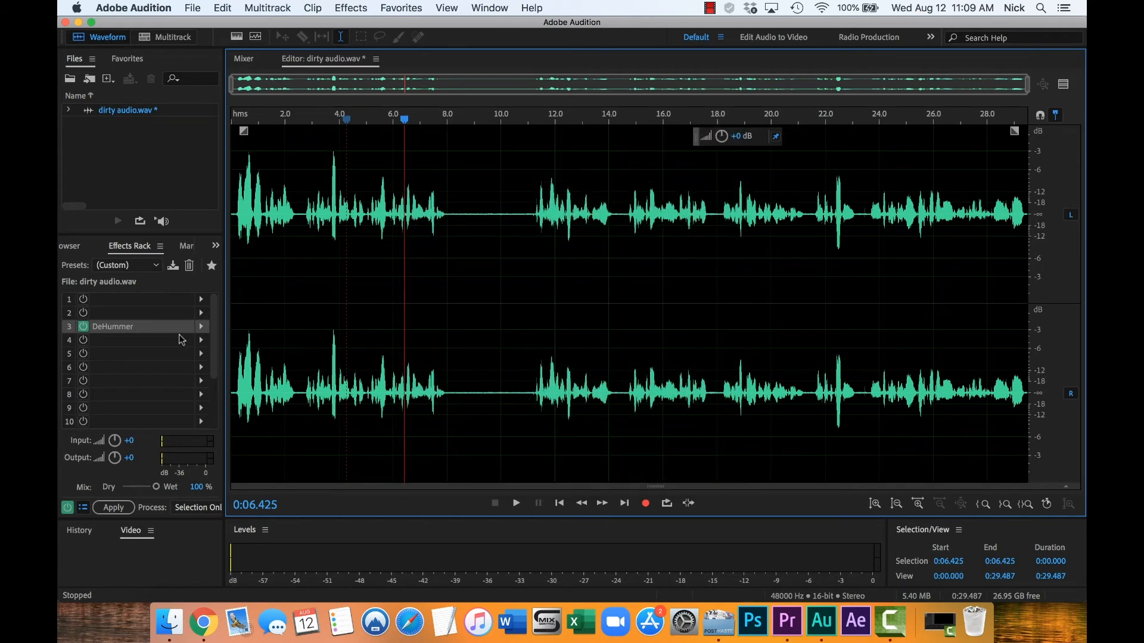
click(117, 513)
click(309, 307)
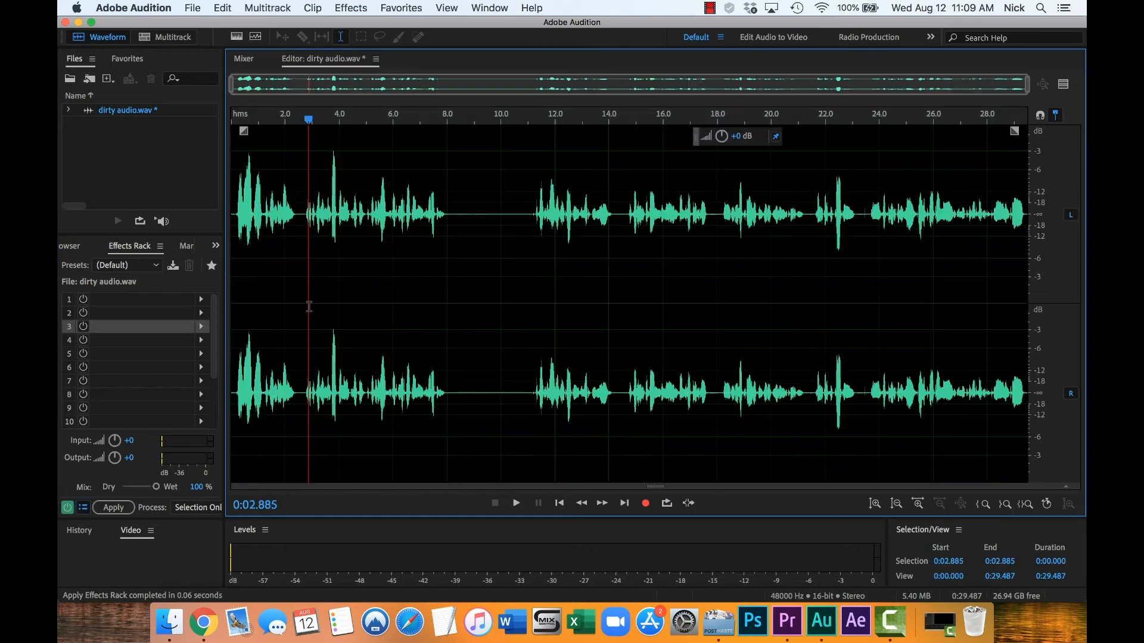
key(space)
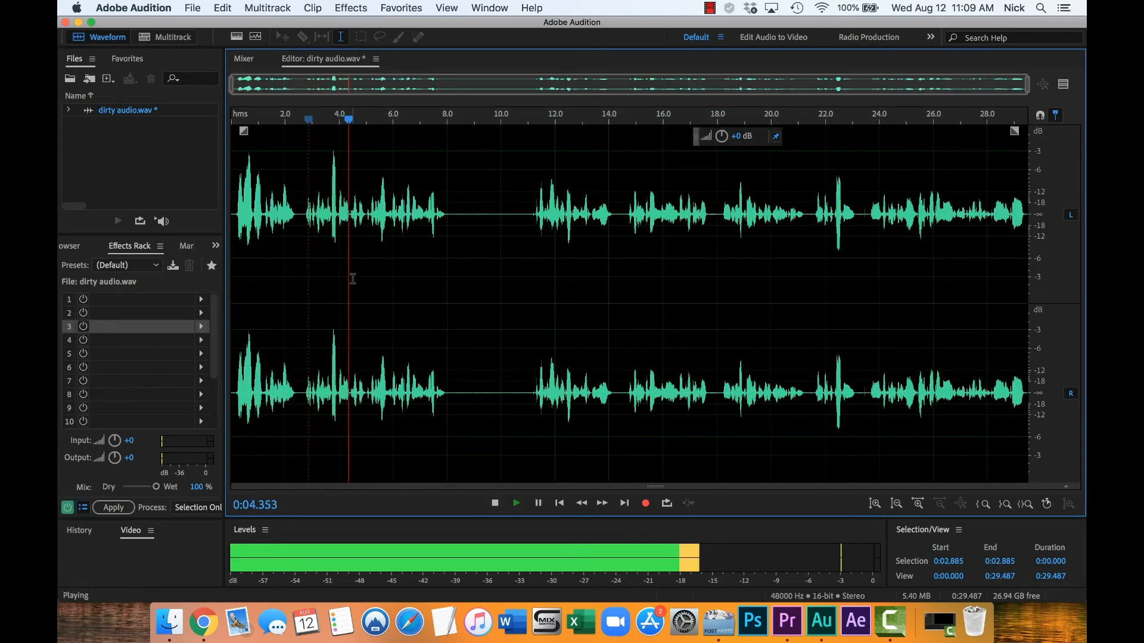
key(space)
Open the Noise Reduction process effect and capture a noise print from the silent gap between about 8.5 and 10.5 seconds
click(351, 8)
mouse_move(528, 234)
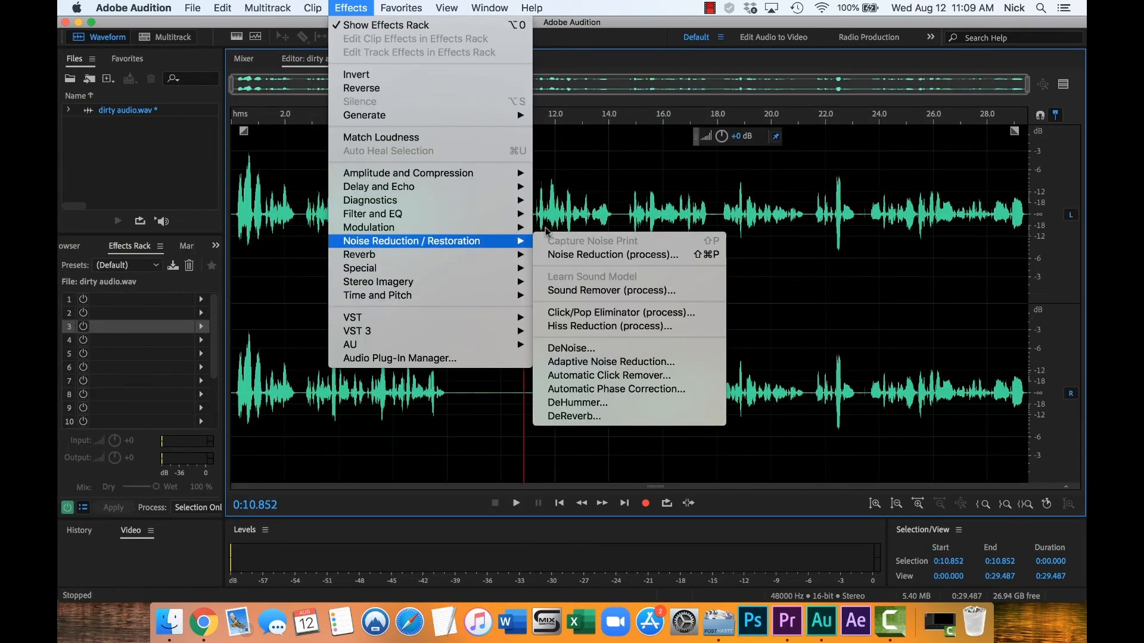
click(613, 255)
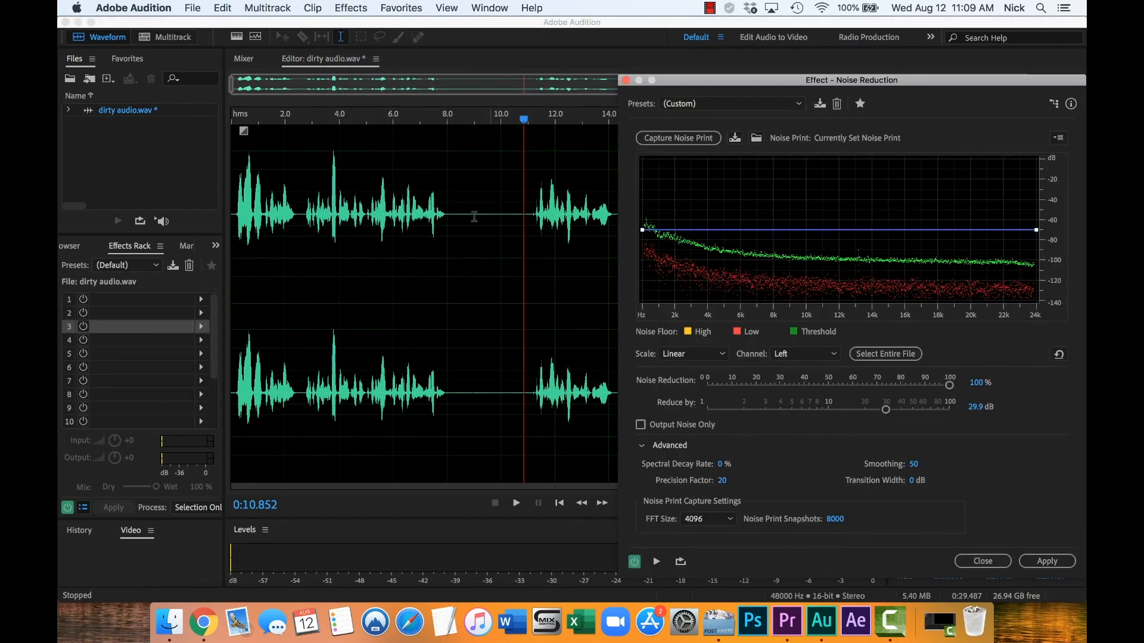
click(461, 222)
key(space)
key(space)
drag(460, 223, 515, 236)
click(678, 137)
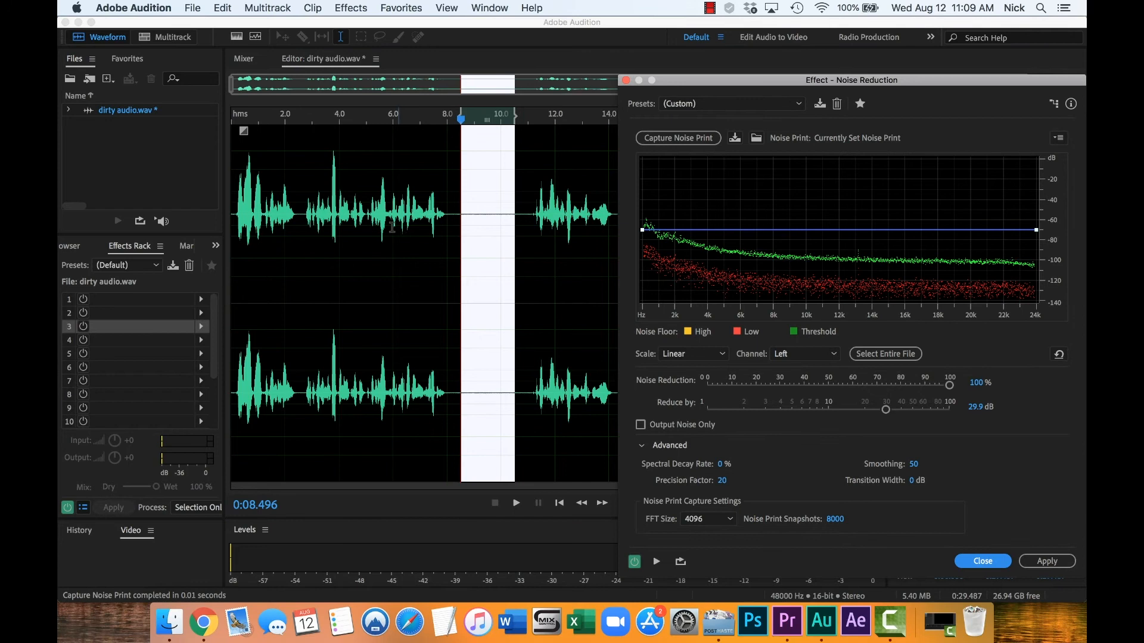
Preview the Noise Reduction on the speech from about 3.5 seconds
click(372, 219)
click(325, 228)
key(space)
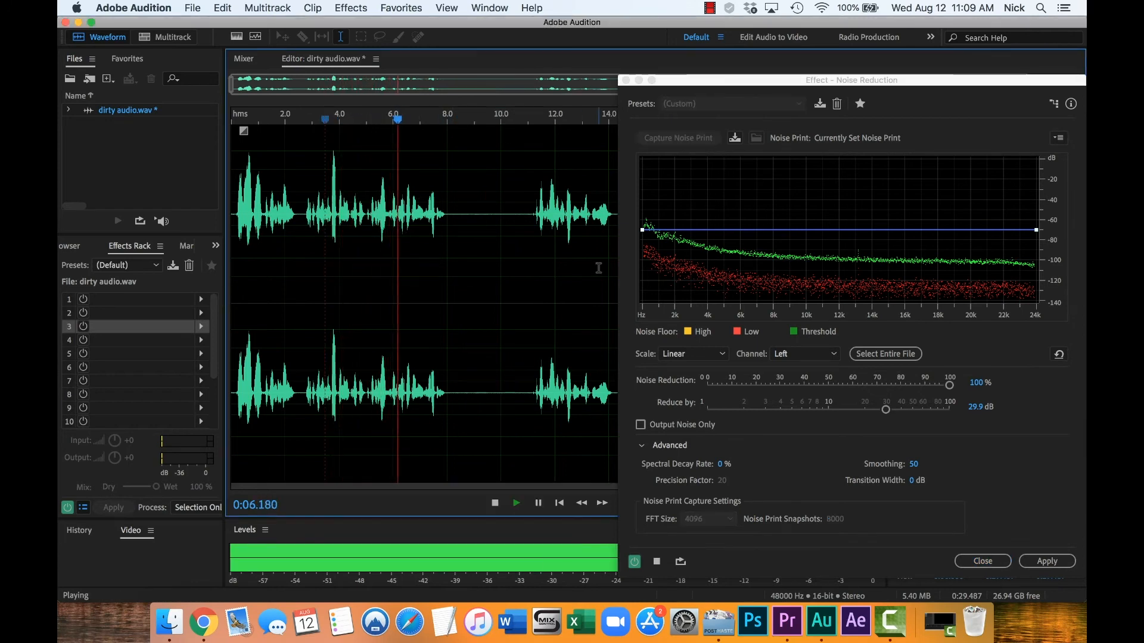
key(space)
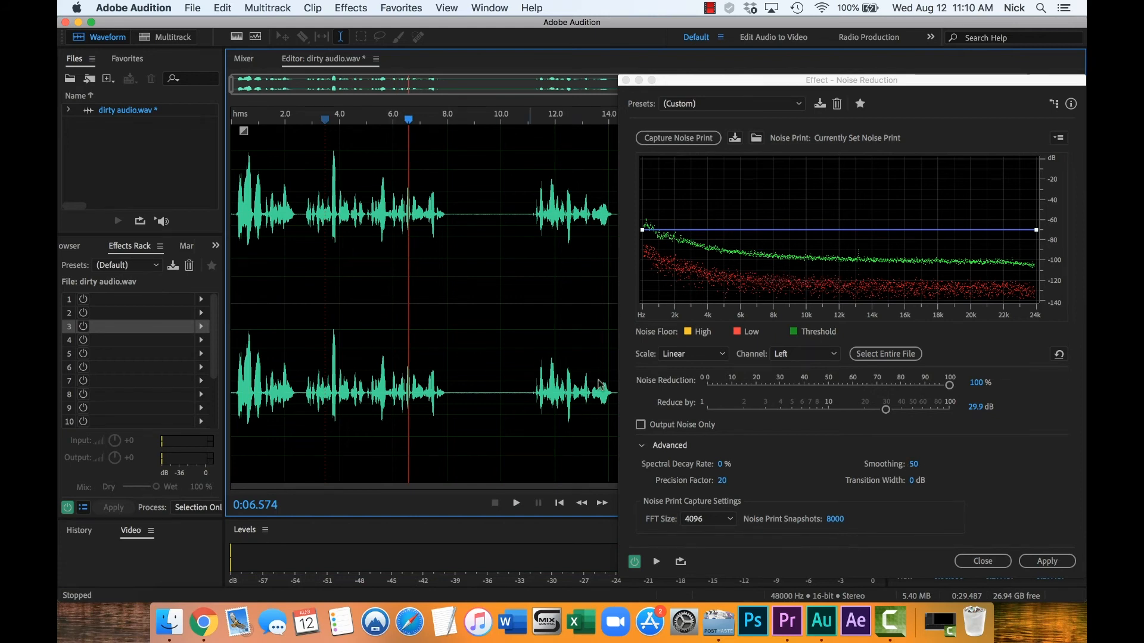
Apply the Noise Reduction to the entire file and play the result from about 5.1 seconds
click(897, 355)
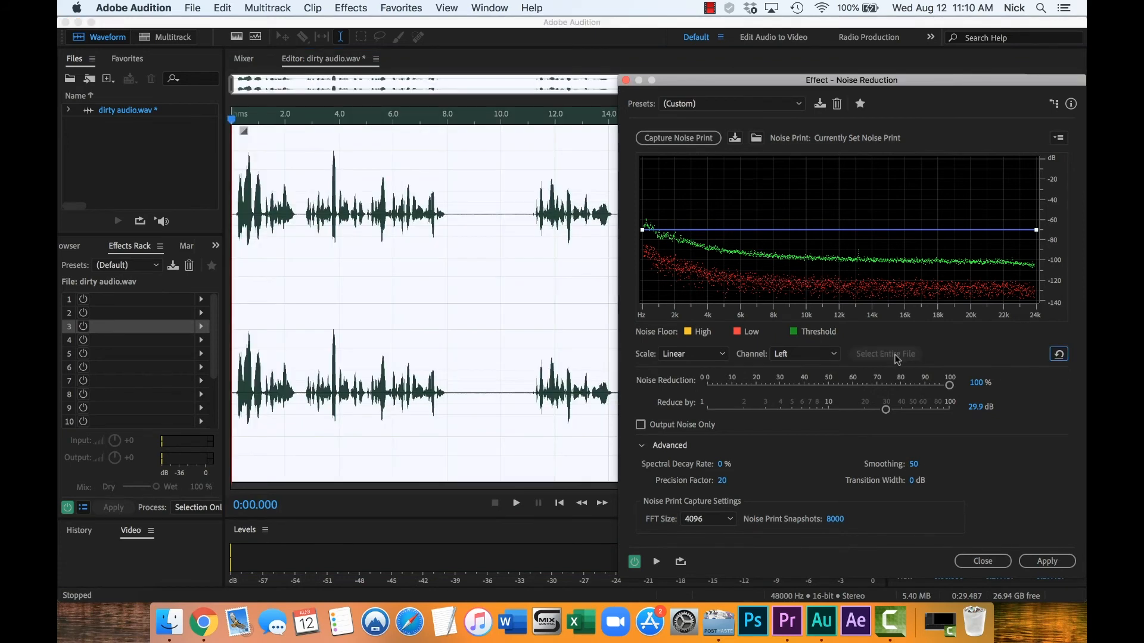
click(1053, 561)
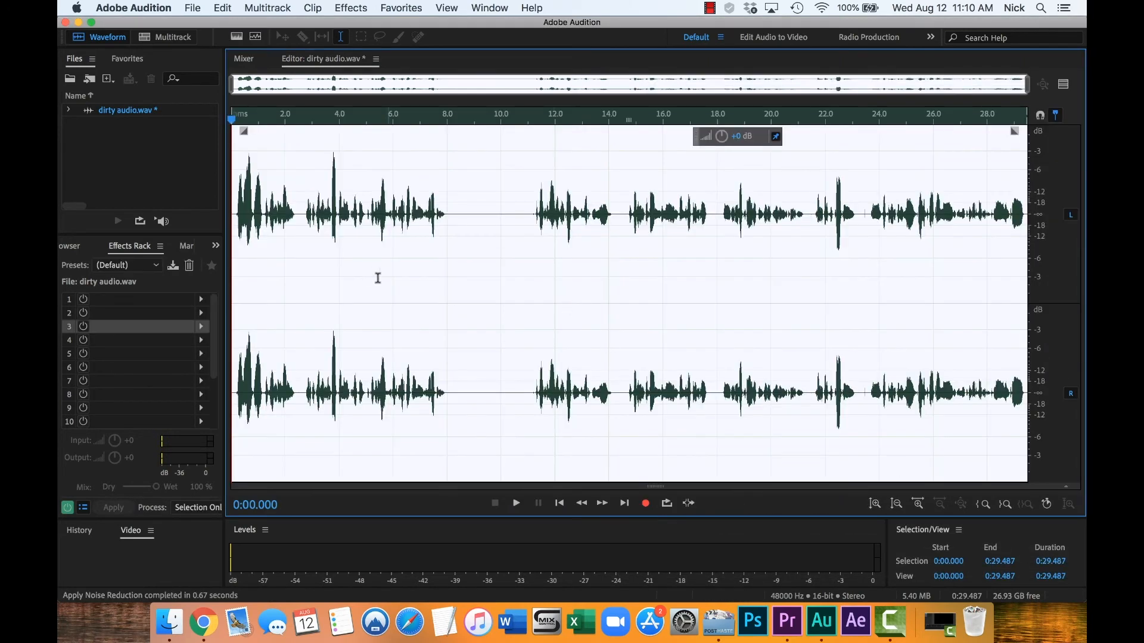
click(371, 278)
key(space)
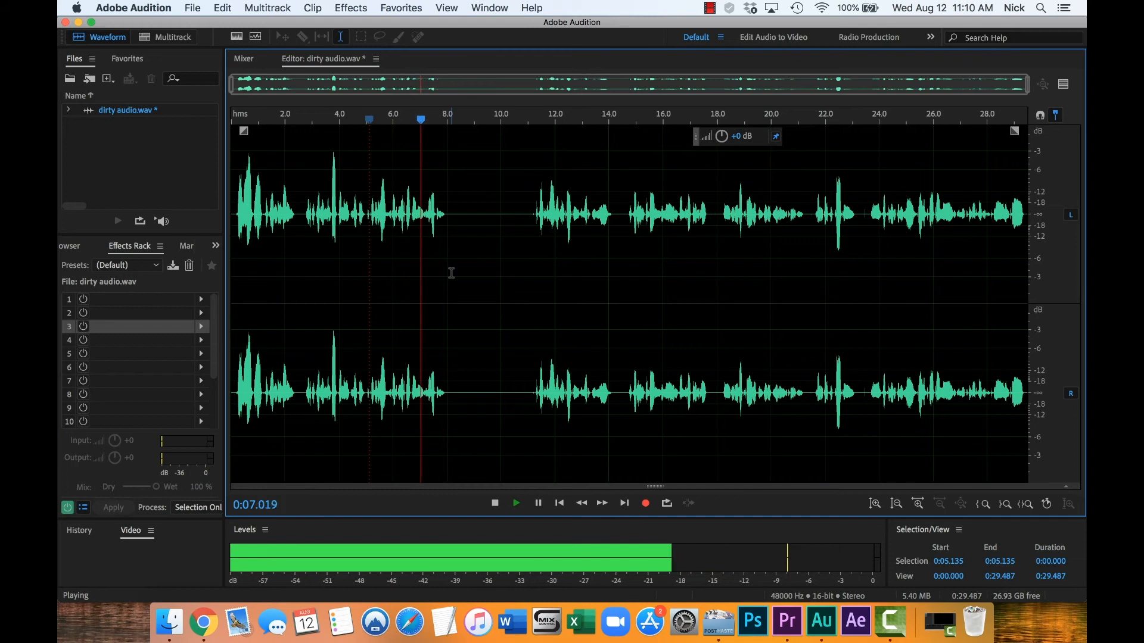
key(space)
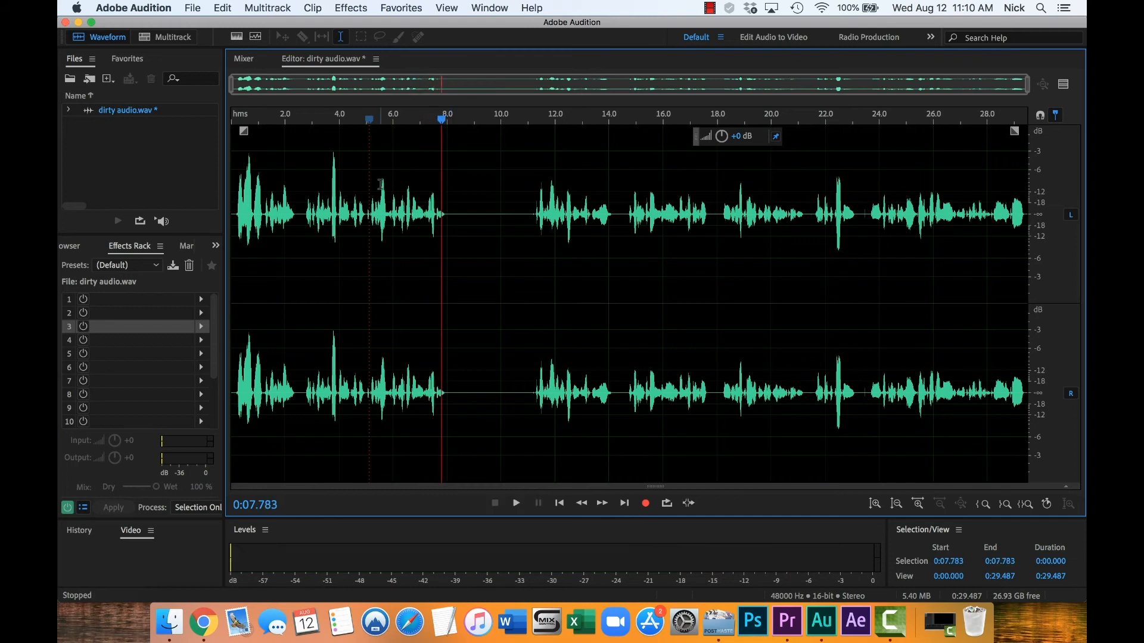
Save the processed audio as a new Wave PCM file named clean audio.wav
click(186, 11)
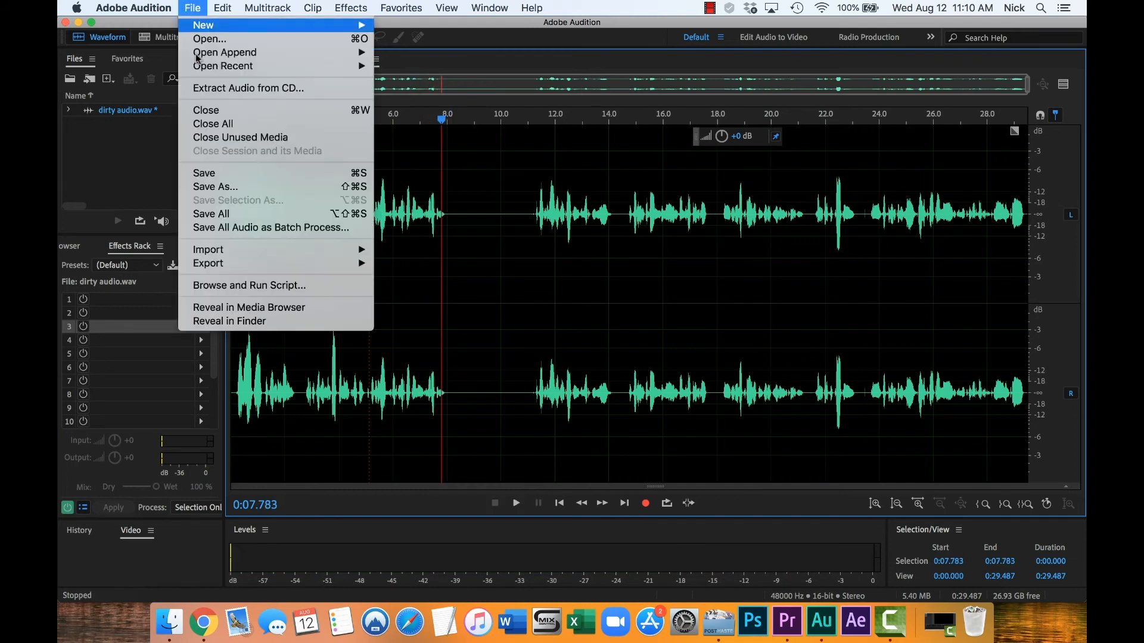
click(228, 186)
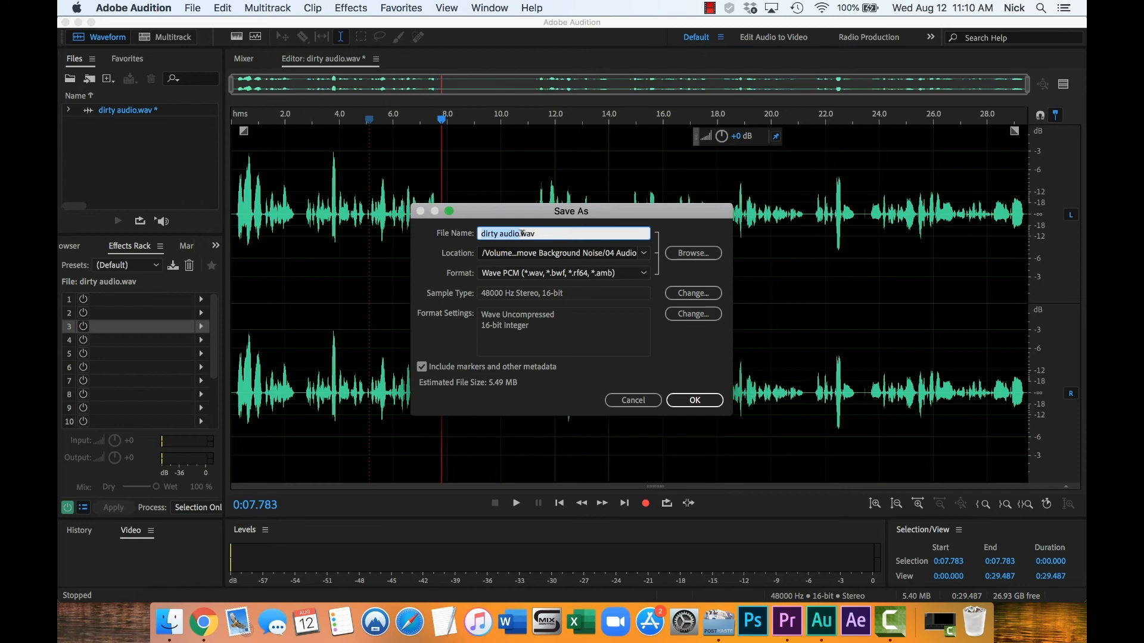
click(501, 233)
text(clean)
click(685, 400)
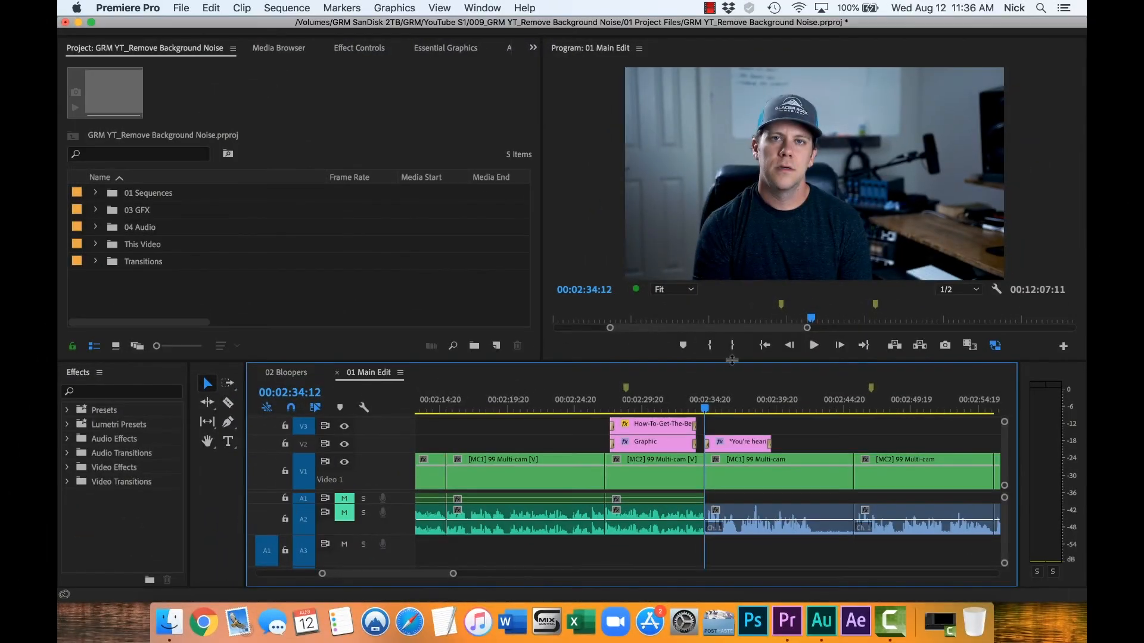
Bring clean audio.wav from Finder onto track A3 of the Premiere Pro sequence at 00:02:34:12, aligned with the start of the original audio clip
click(169, 624)
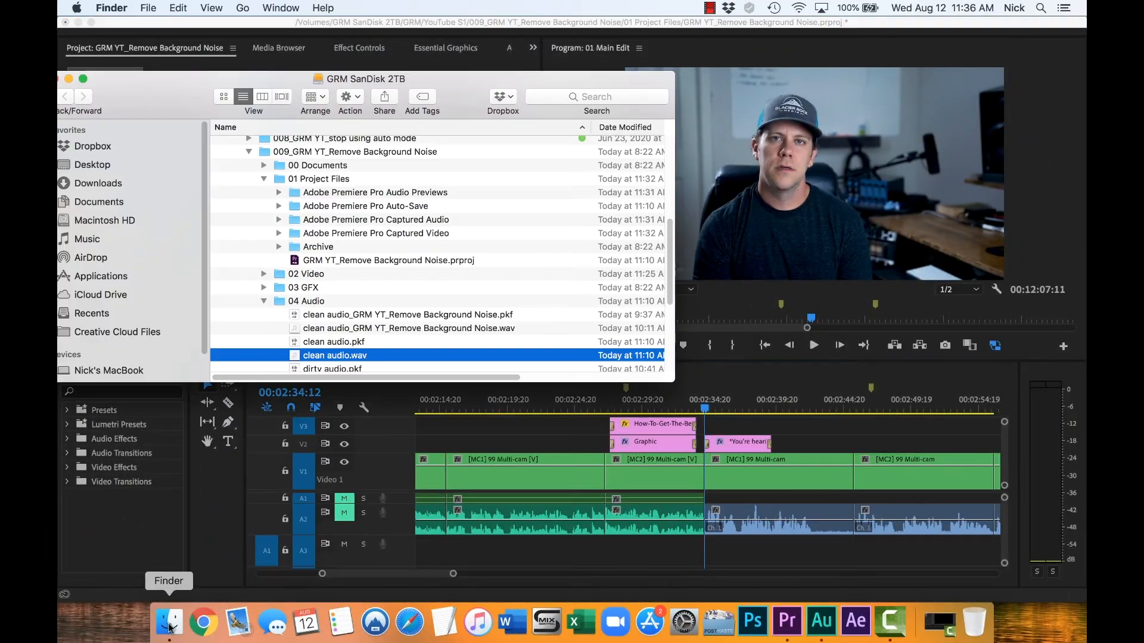
drag(325, 358, 707, 555)
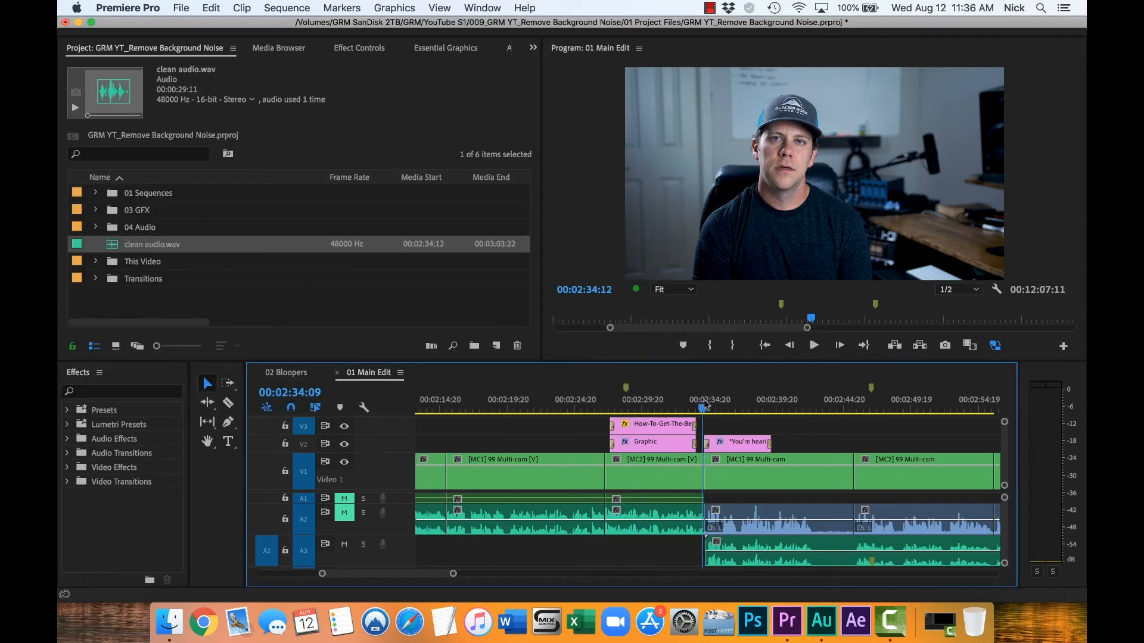
key(=)
key(=)
key(=)
key(=)
key(=)
drag(750, 553, 756, 552)
key(-)
key(-)
key(-)
key(-)
key(-)
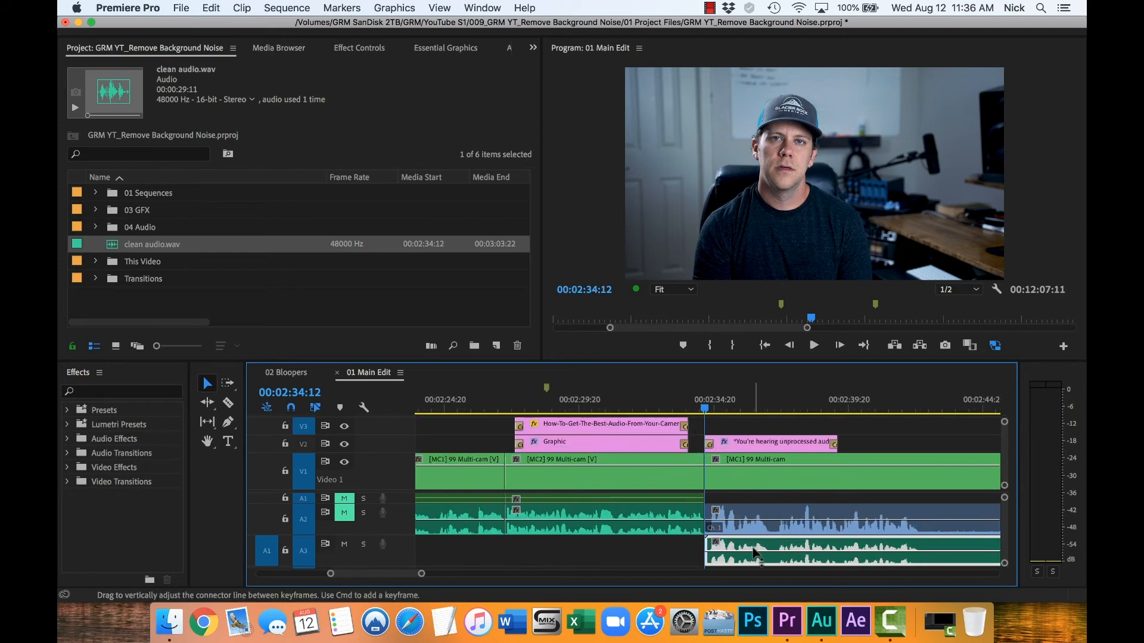
Play the sequence from 00:02:34:12, swapping the mutes on tracks A2 and A3 and back to compare the original and clean audio
key(=)
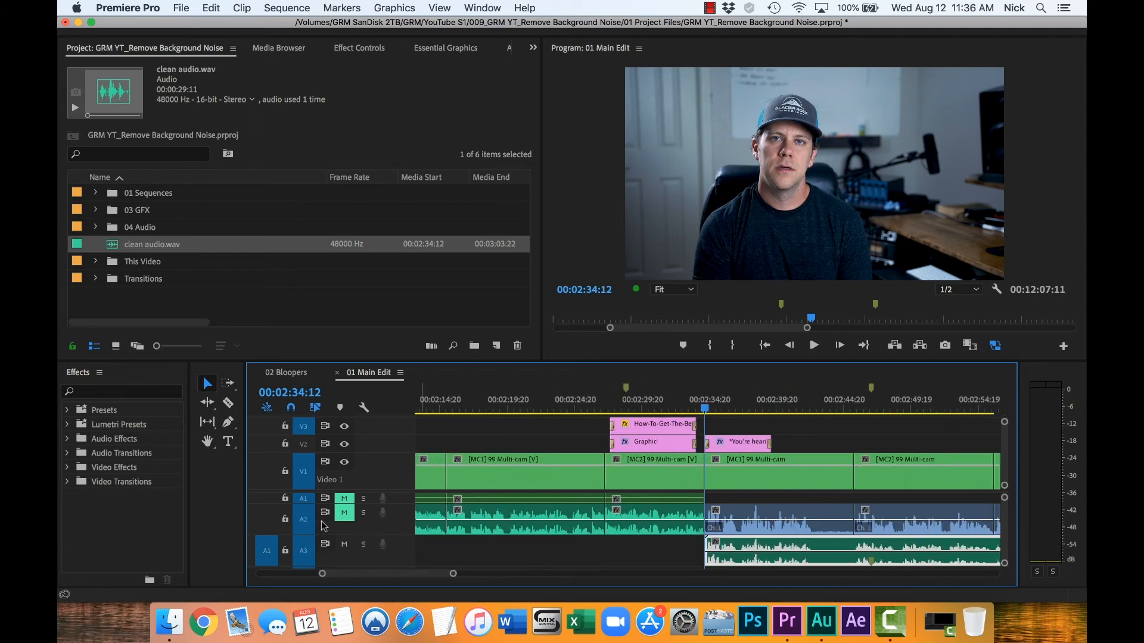
key(space)
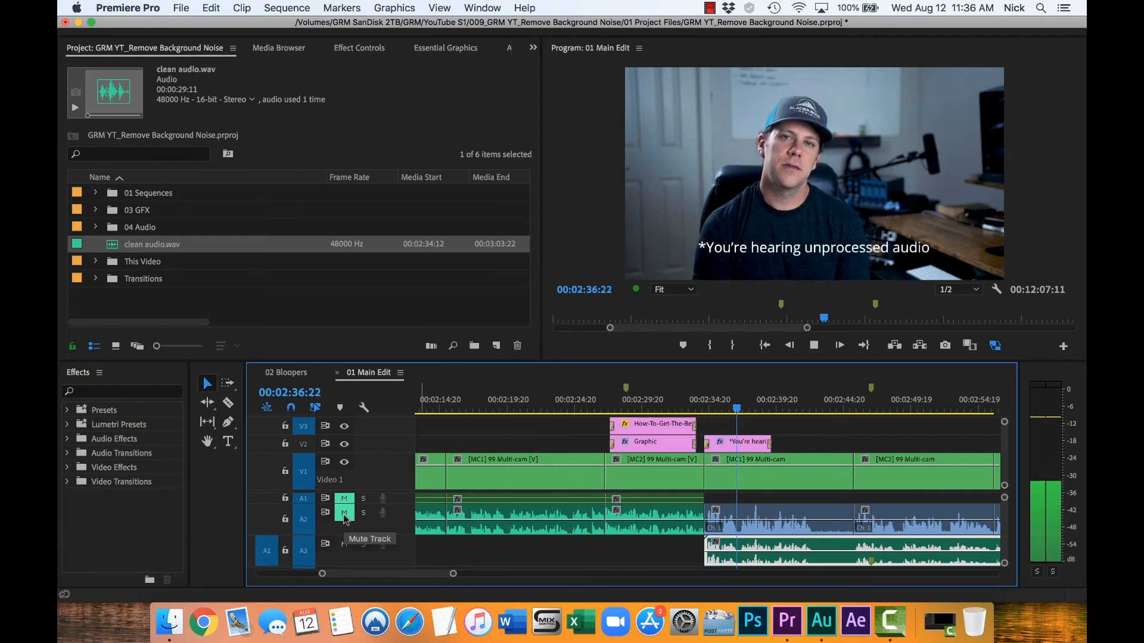
click(345, 545)
click(344, 514)
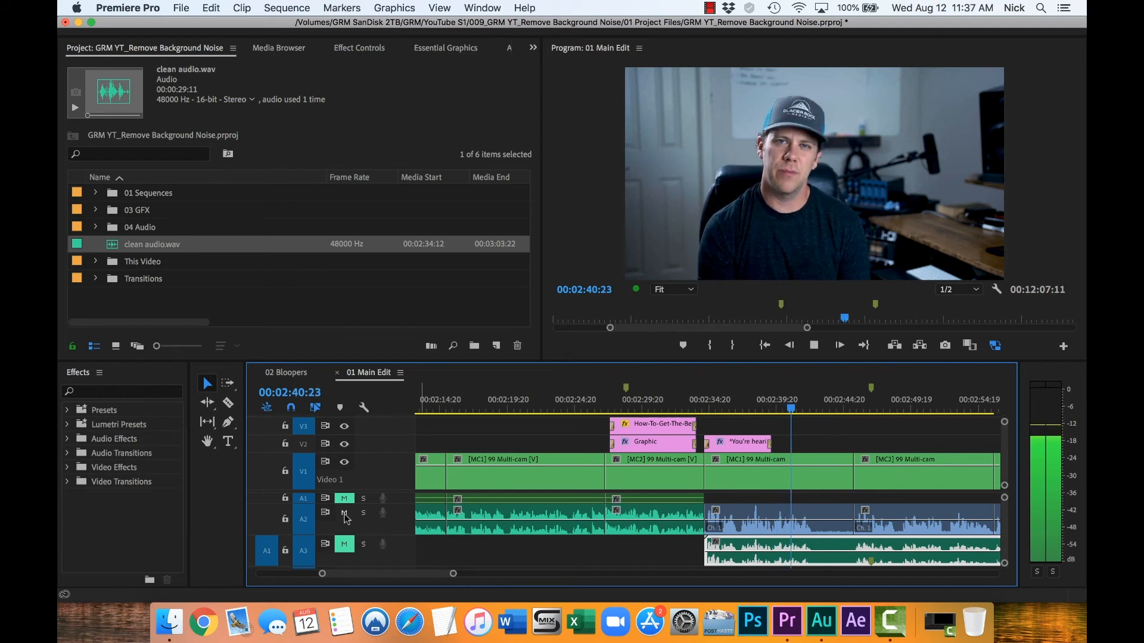
click(345, 515)
click(344, 545)
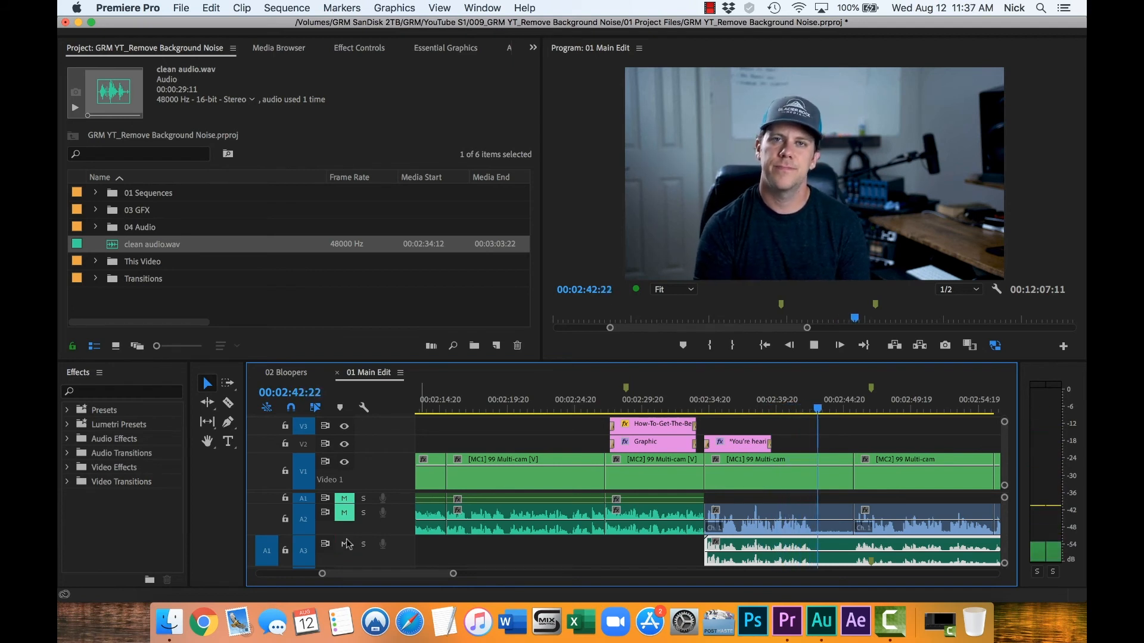
key(space)
Play the clean audio on track A3 from about 00:02:45:21, with track A2 muted, and stop after the first few phrases
click(869, 407)
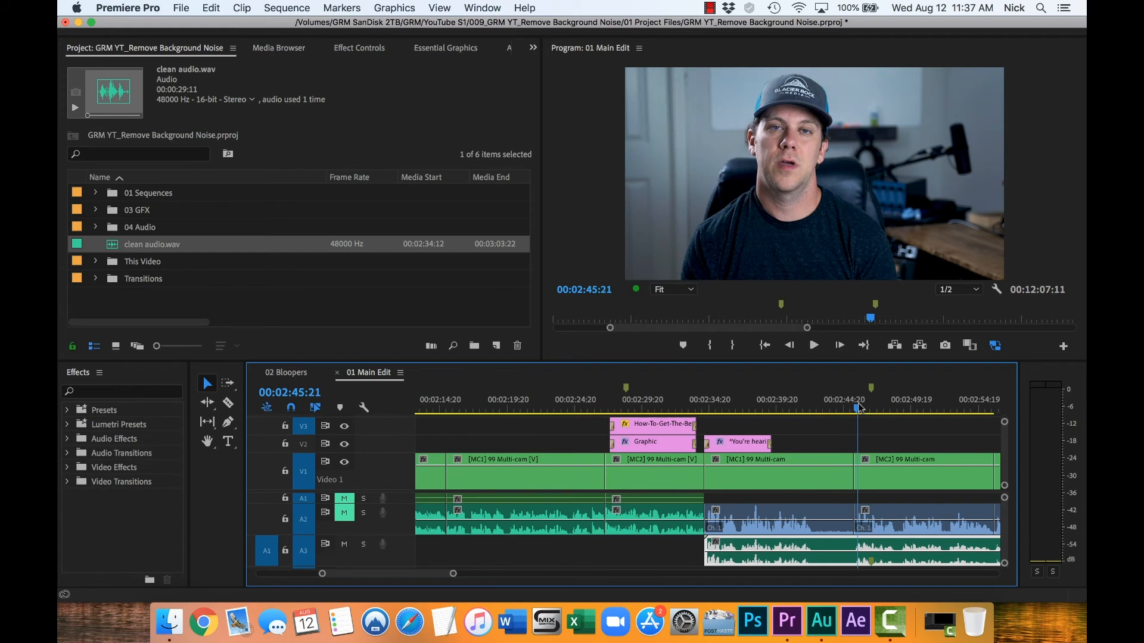
key(space)
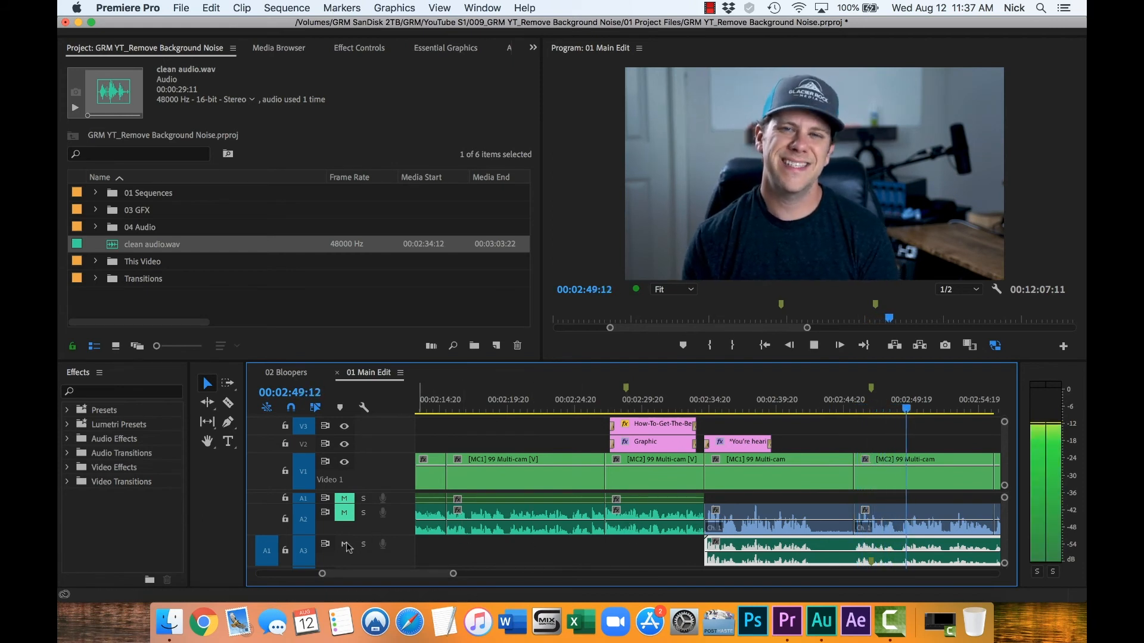
key(space)
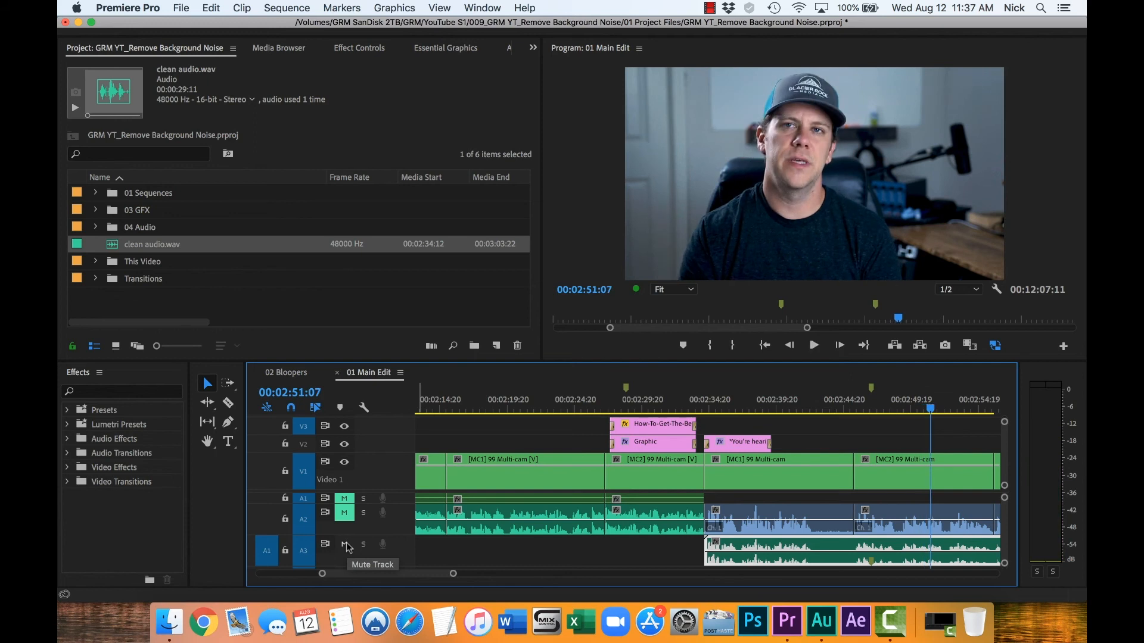